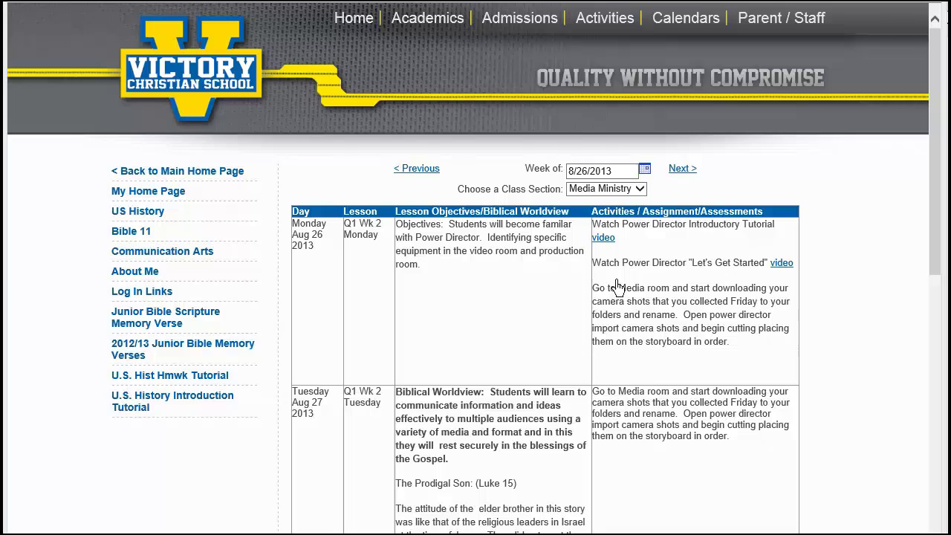
# Review Monday's Media Ministry lesson entry, highlighting the "Let's Get Started" video assignment and the lesson name
pyautogui.moveTo(592, 263); pyautogui.dragTo(786, 275)
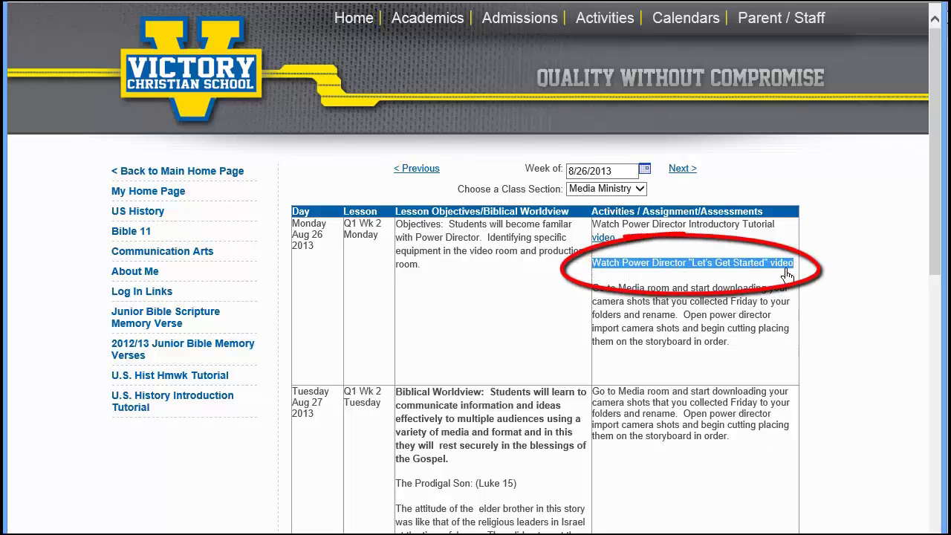
pyautogui.click(765, 299)
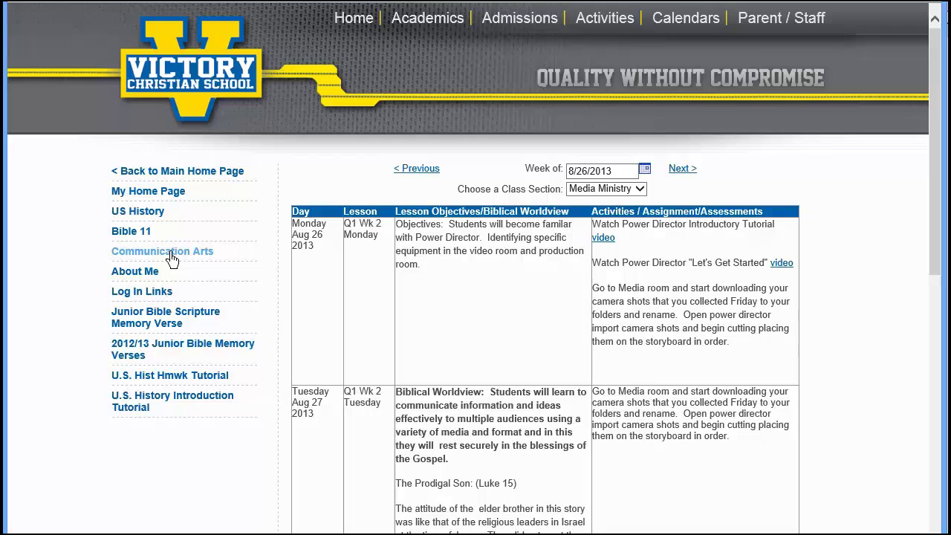
pyautogui.tripleClick(369, 235)
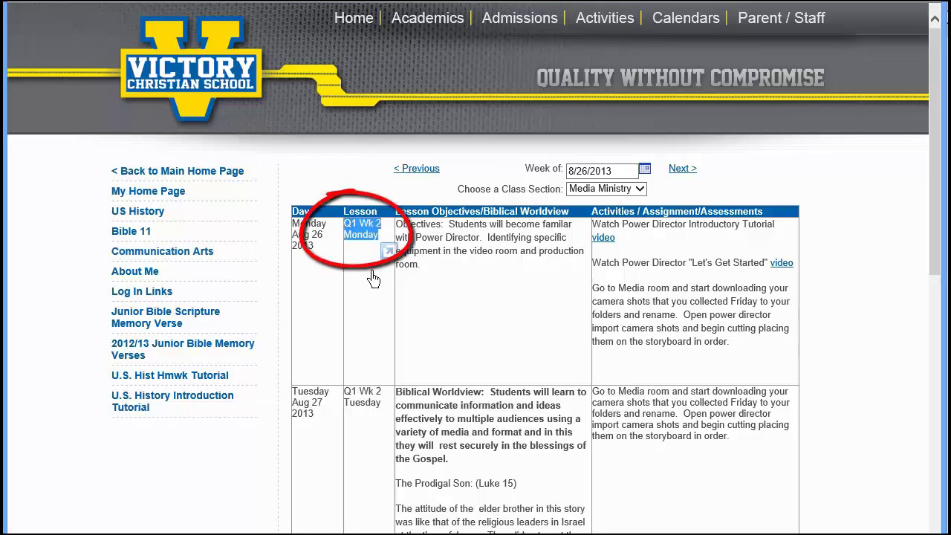
pyautogui.click(374, 278)
pyautogui.tripleClick(346, 233)
pyautogui.click(361, 284)
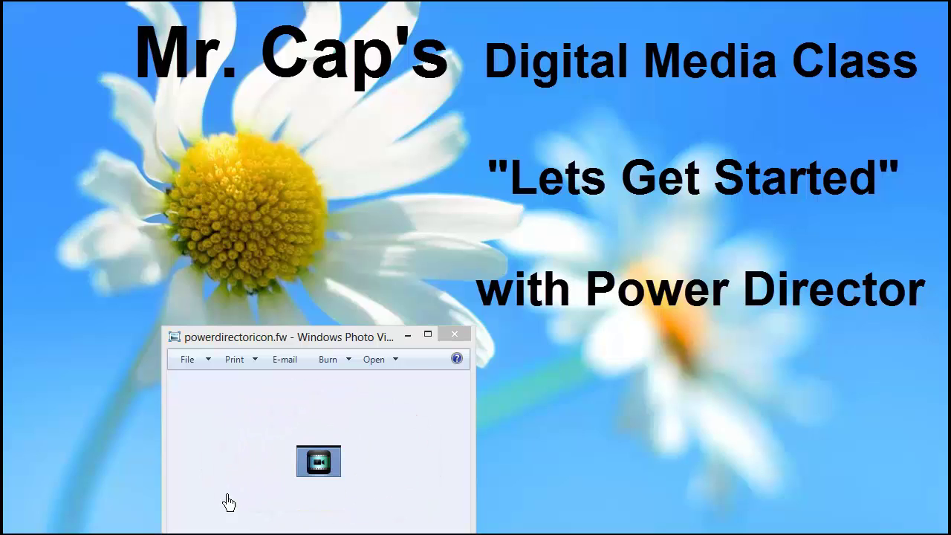
pyautogui.moveTo(254, 432); pyautogui.dragTo(392, 518)
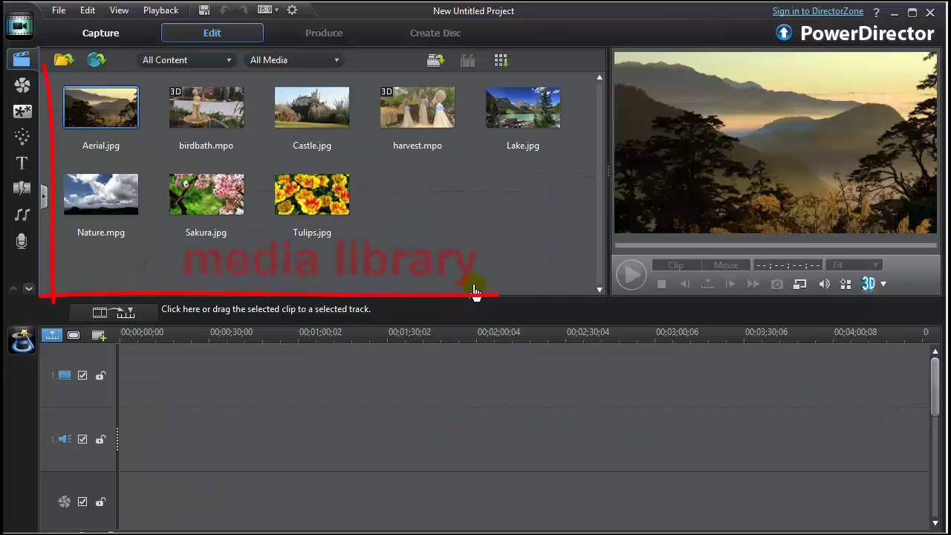
pyautogui.click(325, 205)
pyautogui.click(246, 213)
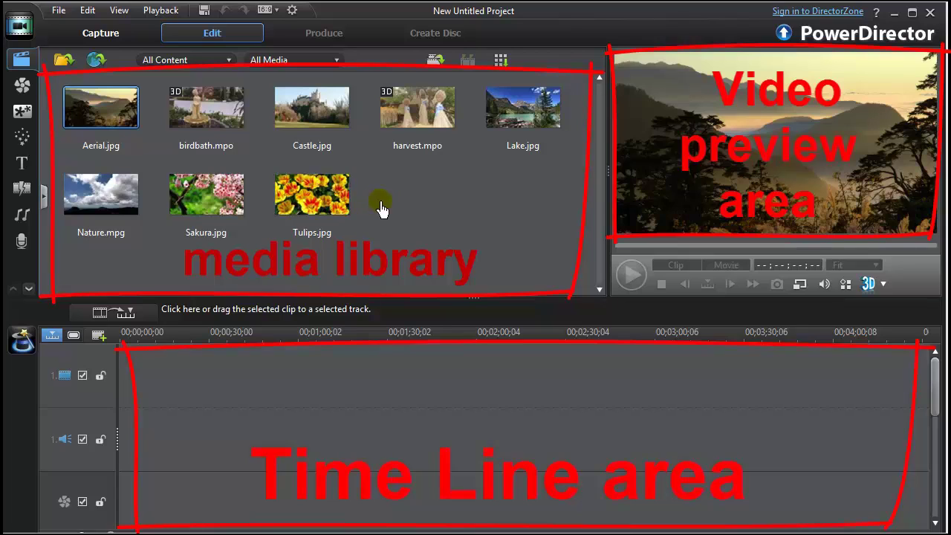
# Select all eight sample clips in the media library together and bring up their removal options
pyautogui.click(316, 206)
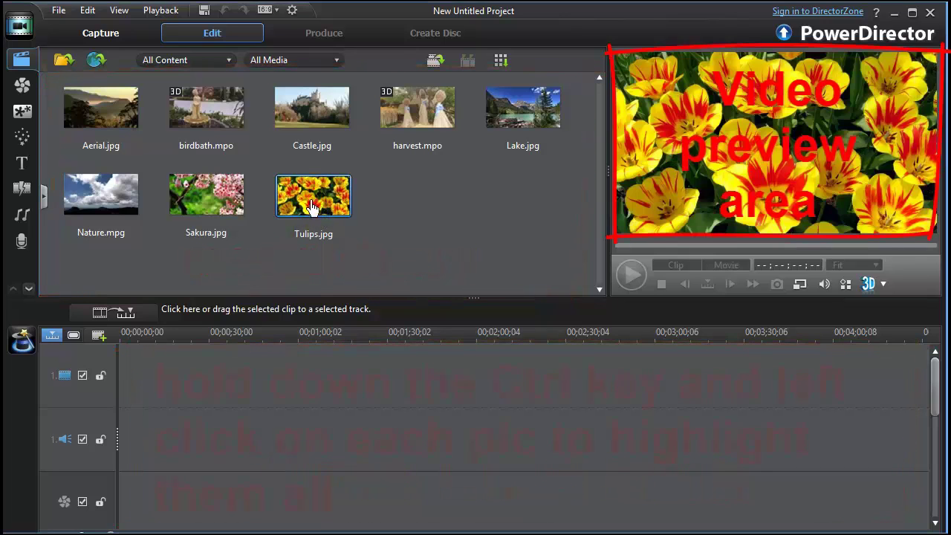
pyautogui.keyDown('ctrl'); pyautogui.click(213, 203); pyautogui.keyUp('ctrl')
pyautogui.keyDown('ctrl'); pyautogui.click(122, 195); pyautogui.keyUp('ctrl')
pyautogui.keyDown('ctrl'); pyautogui.click(111, 126); pyautogui.keyUp('ctrl')
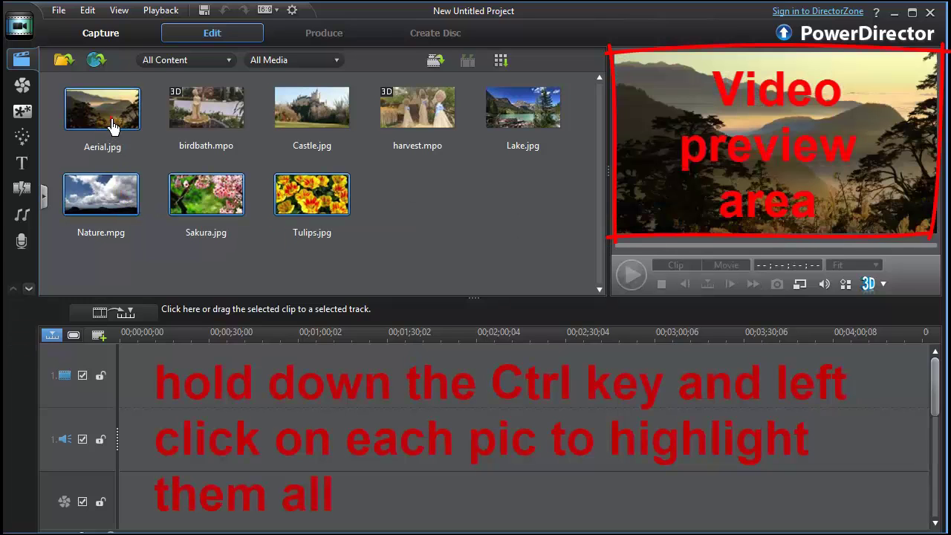
pyautogui.keyDown('ctrl'); pyautogui.click(209, 112); pyautogui.keyUp('ctrl')
pyautogui.keyDown('ctrl'); pyautogui.click(329, 125); pyautogui.keyUp('ctrl')
pyautogui.keyDown('ctrl'); pyautogui.click(420, 125); pyautogui.keyUp('ctrl')
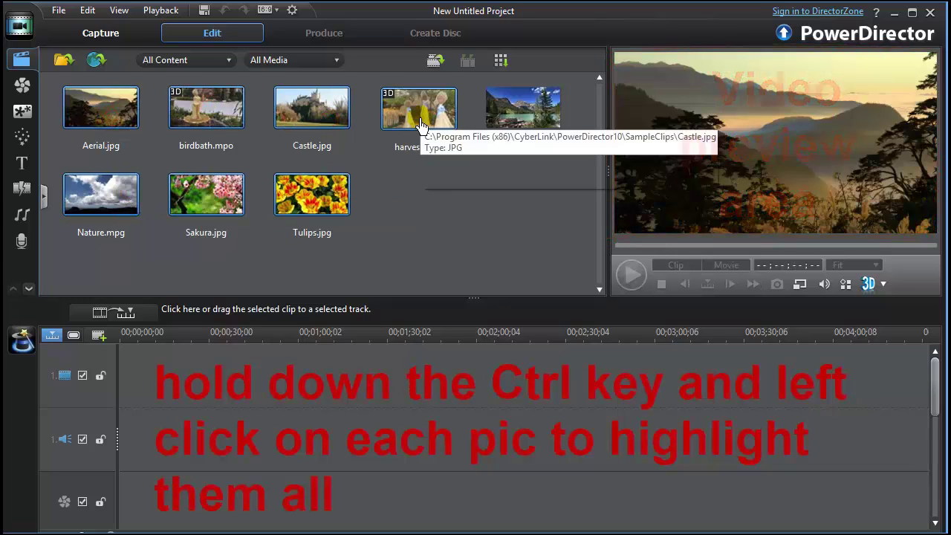
pyautogui.keyDown('ctrl'); pyautogui.click(520, 126); pyautogui.keyUp('ctrl')
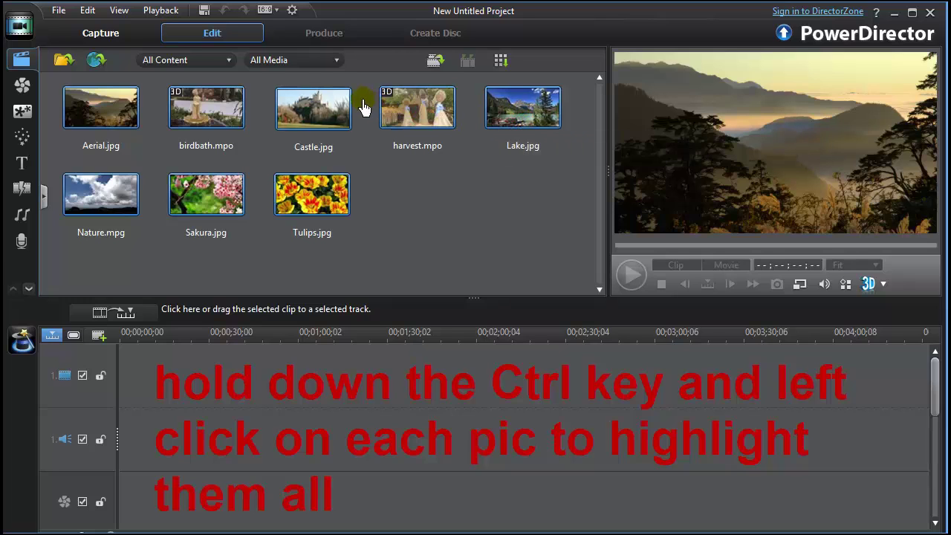
pyautogui.rightClick(311, 197)
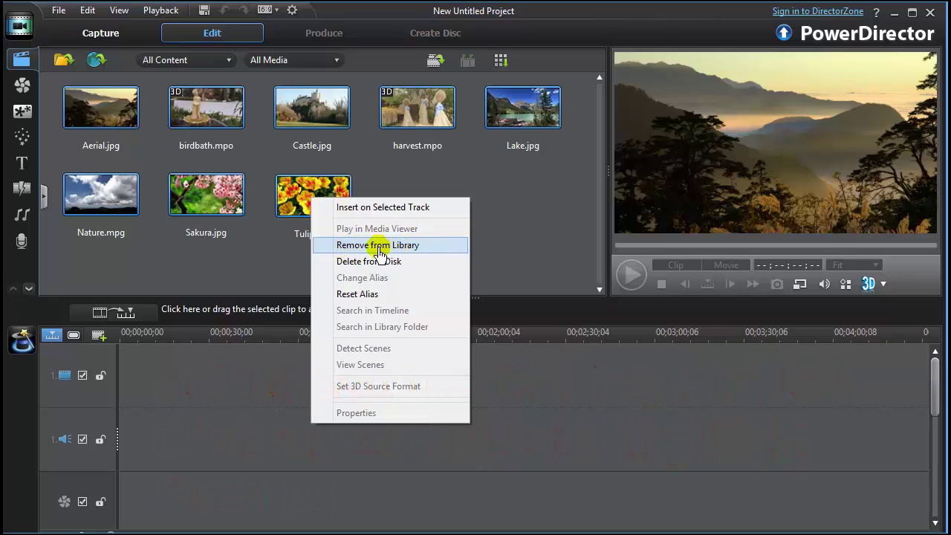
pyautogui.click(527, 213)
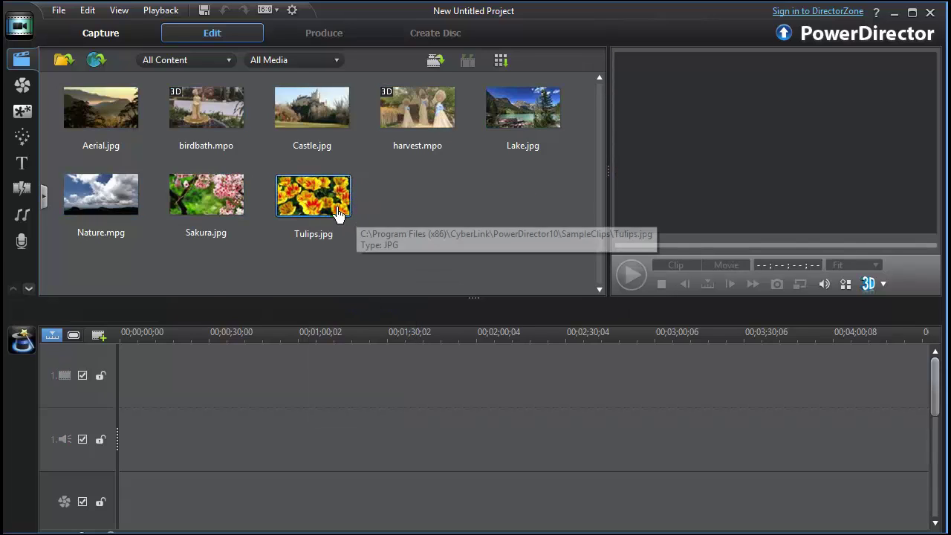
# Place Tulips.jpg on the first video track just before the one-minute mark and delete it from the timeline
pyautogui.moveTo(318, 202); pyautogui.dragTo(284, 380)
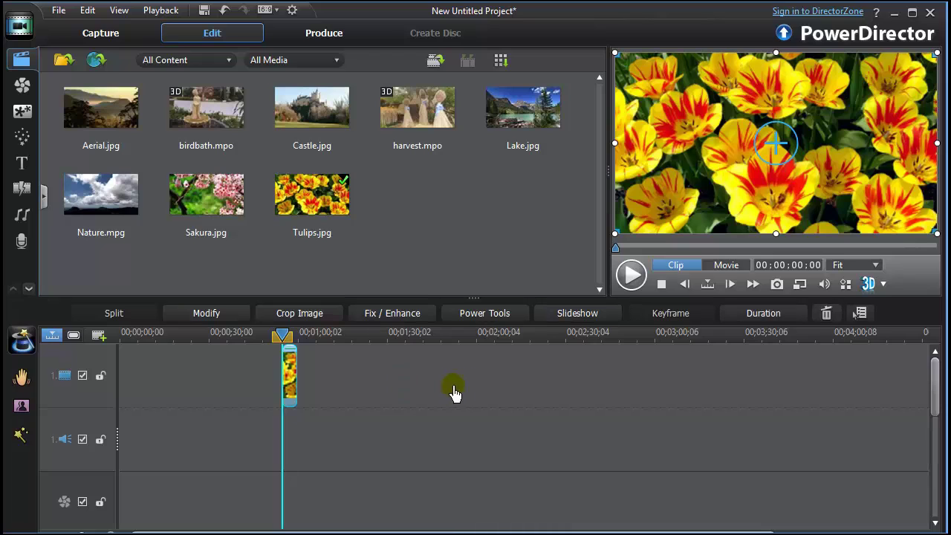
pyautogui.rightClick(289, 375)
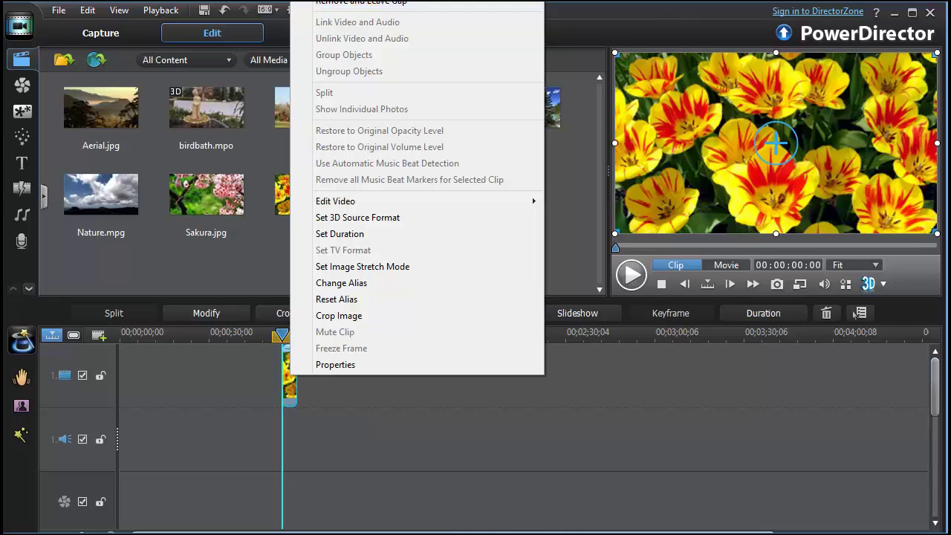
pyautogui.press('Delete')
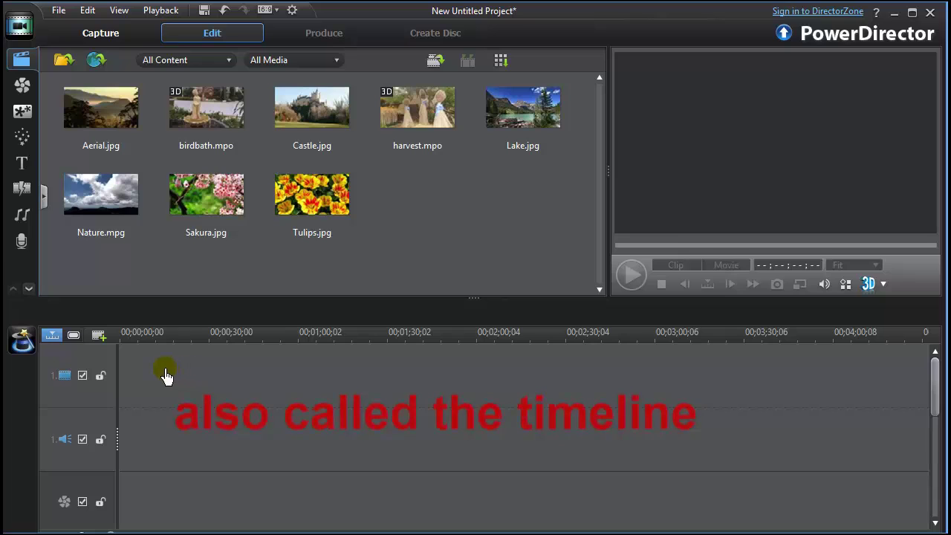
# Disable the first video and audio tracks in the timeline and enable both again
pyautogui.moveTo(211, 383); pyautogui.dragTo(838, 505)
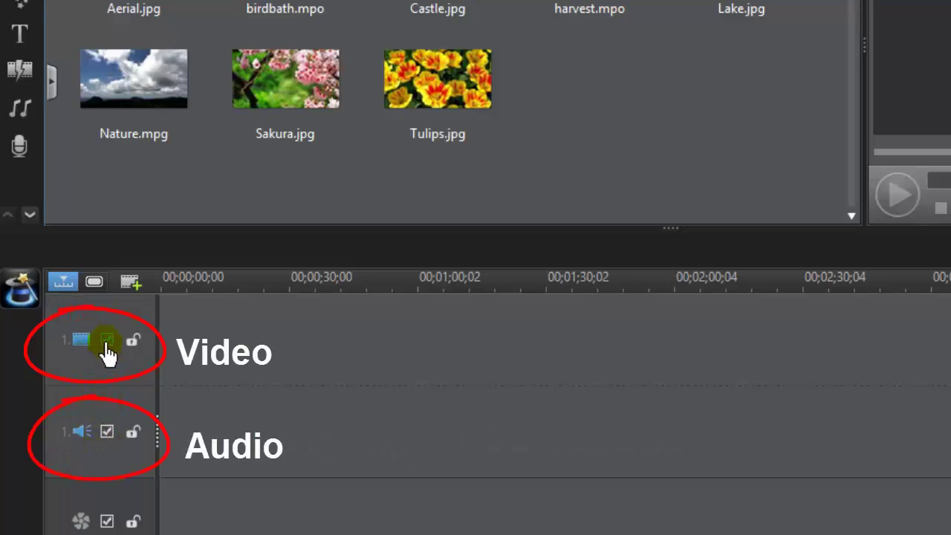
pyautogui.click(107, 340)
pyautogui.click(107, 432)
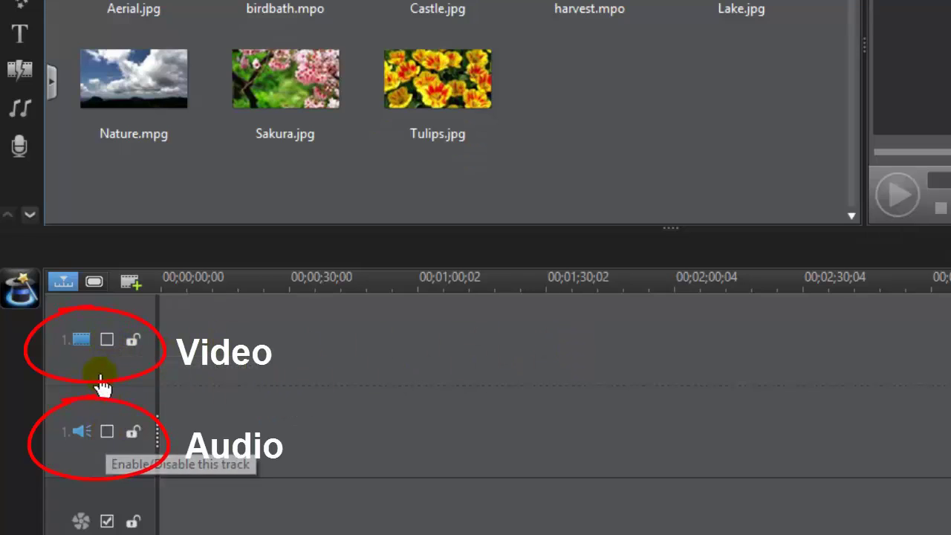
pyautogui.click(107, 433)
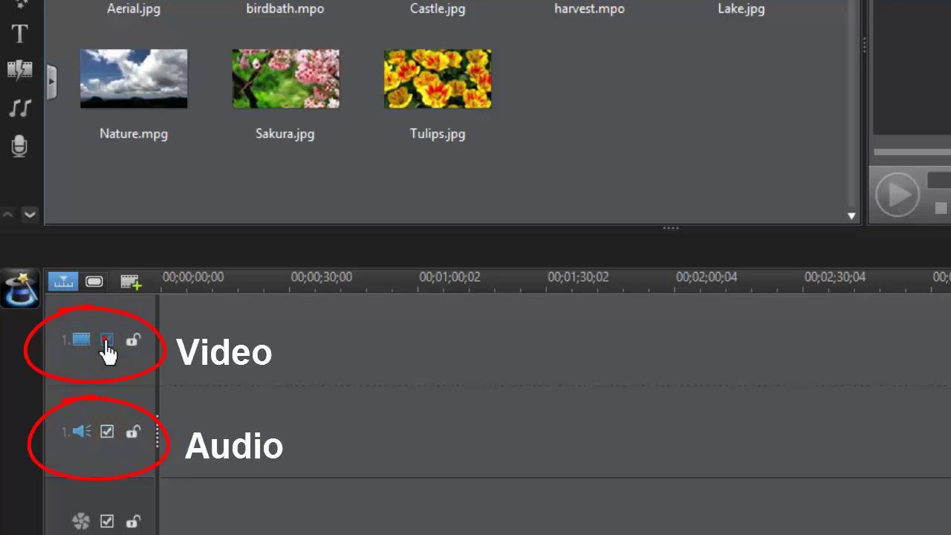
pyautogui.click(107, 340)
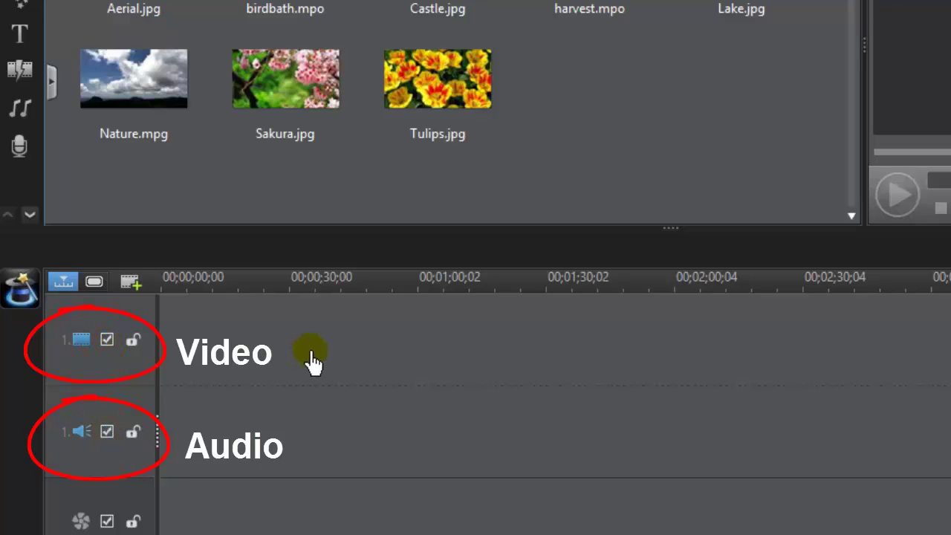
# Lock the first video and audio tracks against editing and unlock both again
pyautogui.click(133, 344)
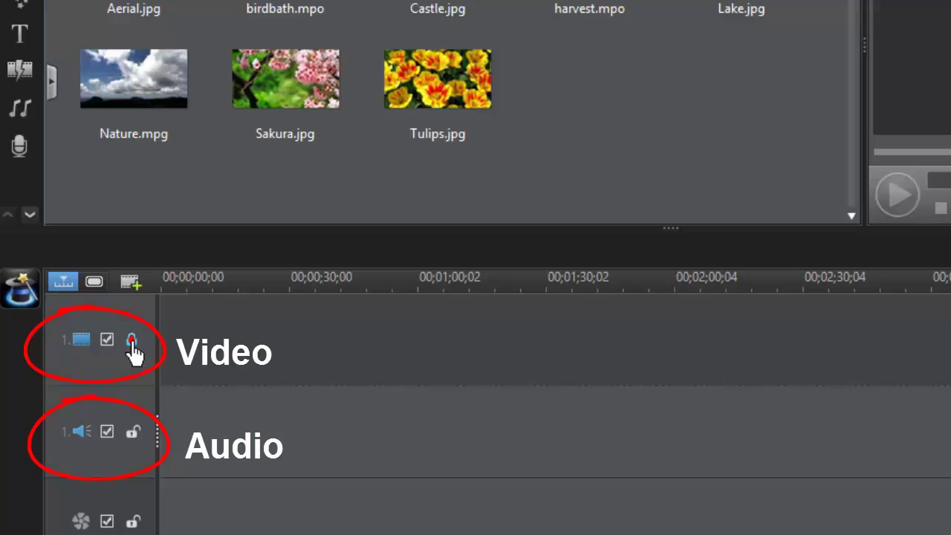
pyautogui.click(132, 432)
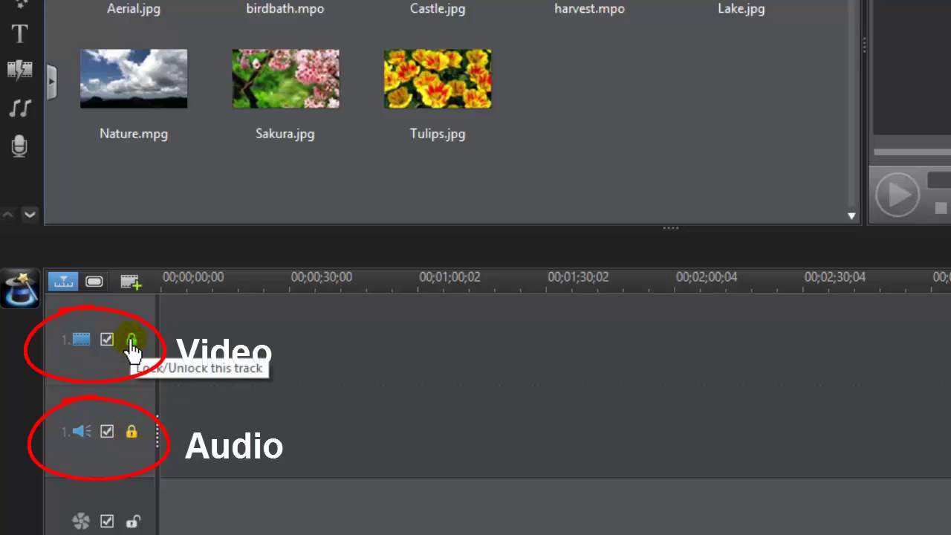
pyautogui.click(132, 434)
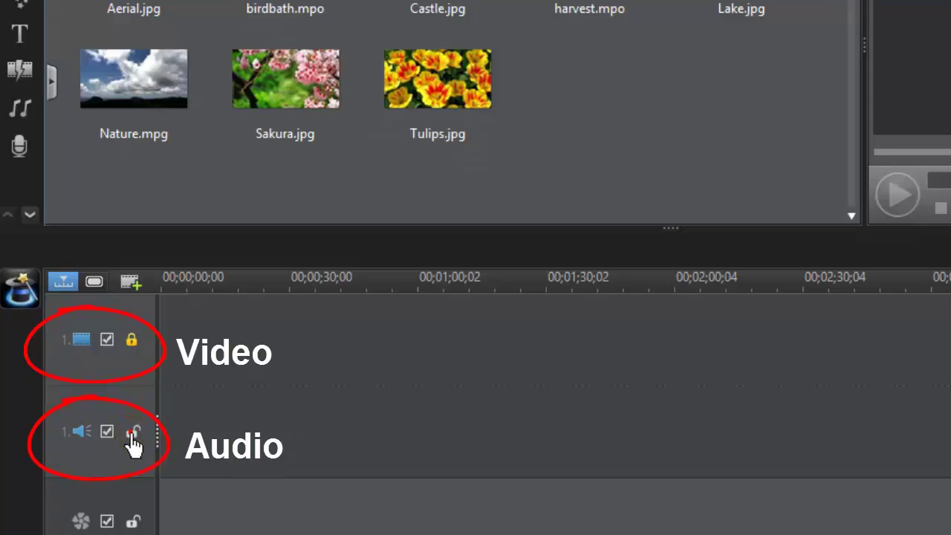
pyautogui.click(131, 345)
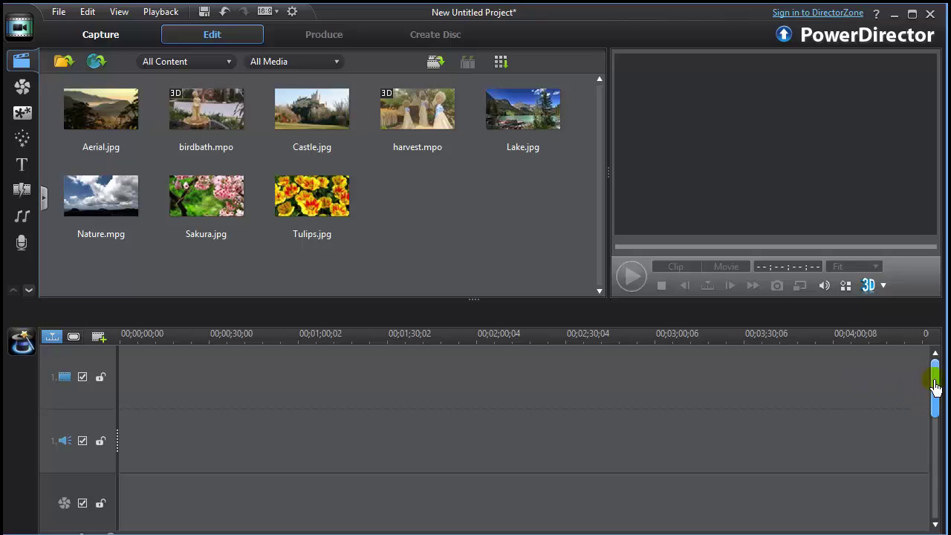
# Examine the remaining timeline tracks, including those for titles, voice-over and music, and return to the first video track
pyautogui.moveTo(934, 385); pyautogui.dragTo(934, 365)
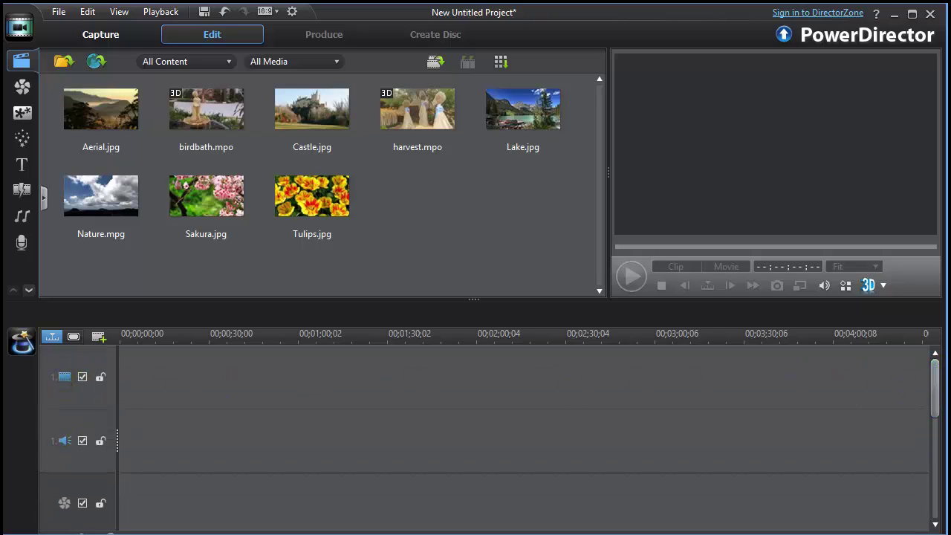
pyautogui.moveTo(938, 382); pyautogui.dragTo(934, 461)
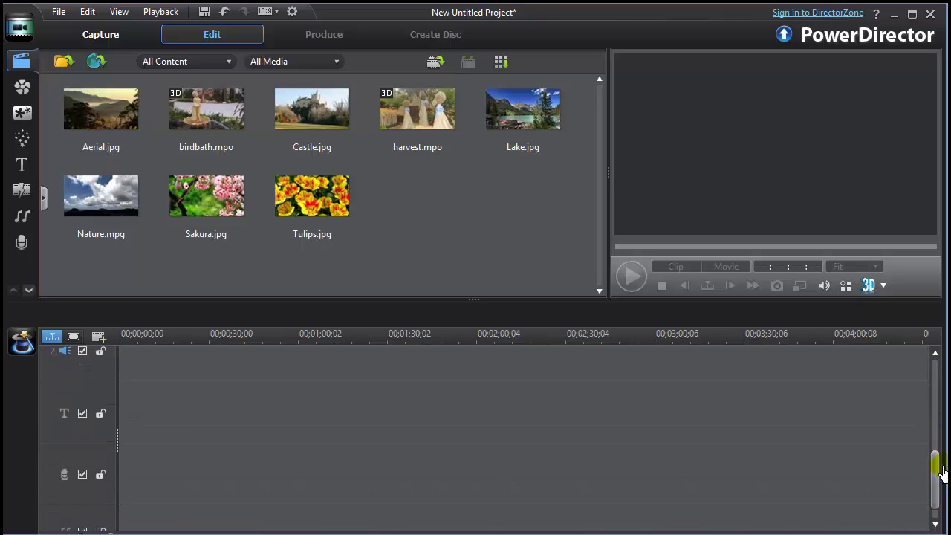
pyautogui.click(52, 429)
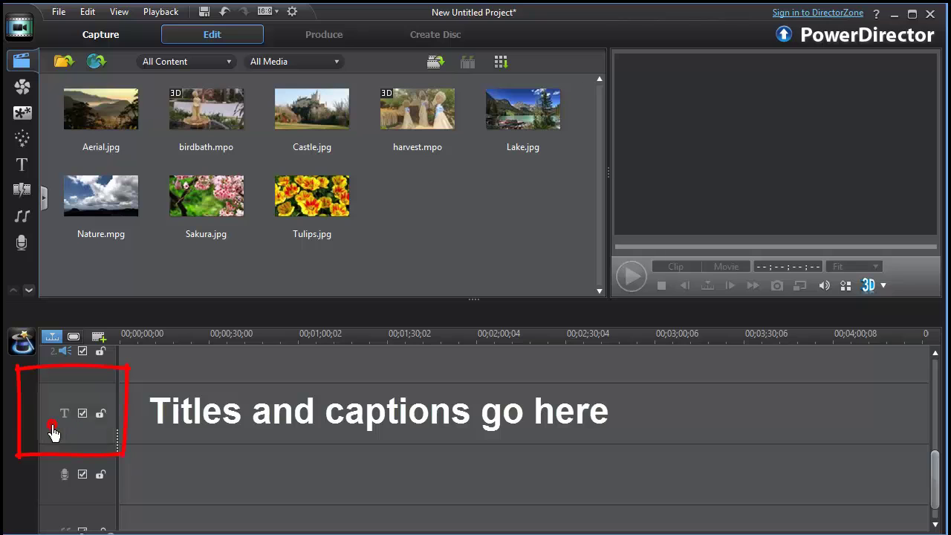
pyautogui.click(49, 479)
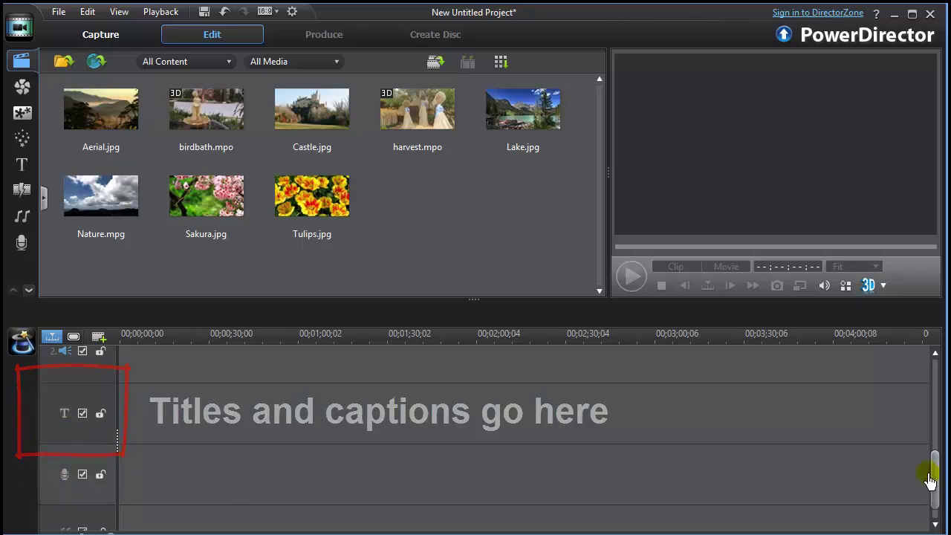
pyautogui.moveTo(934, 471); pyautogui.dragTo(934, 492)
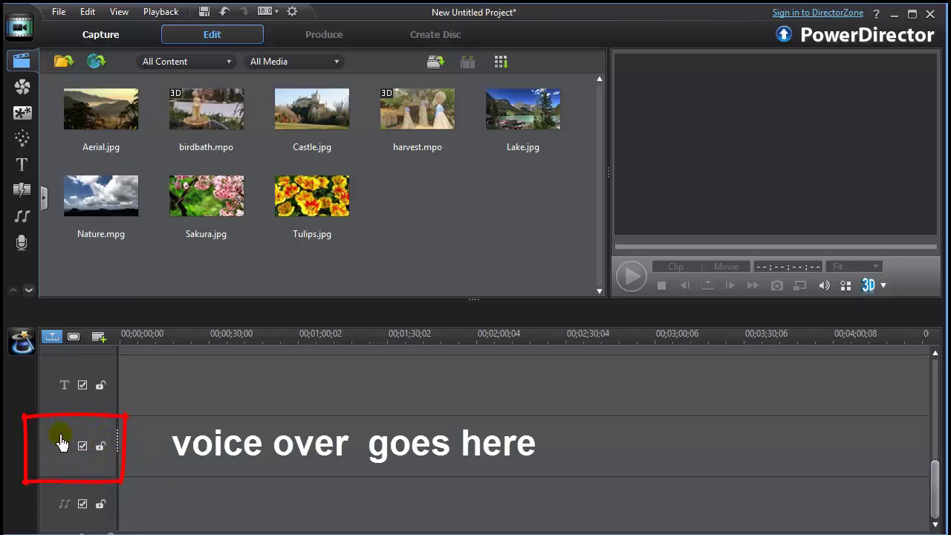
pyautogui.click(50, 510)
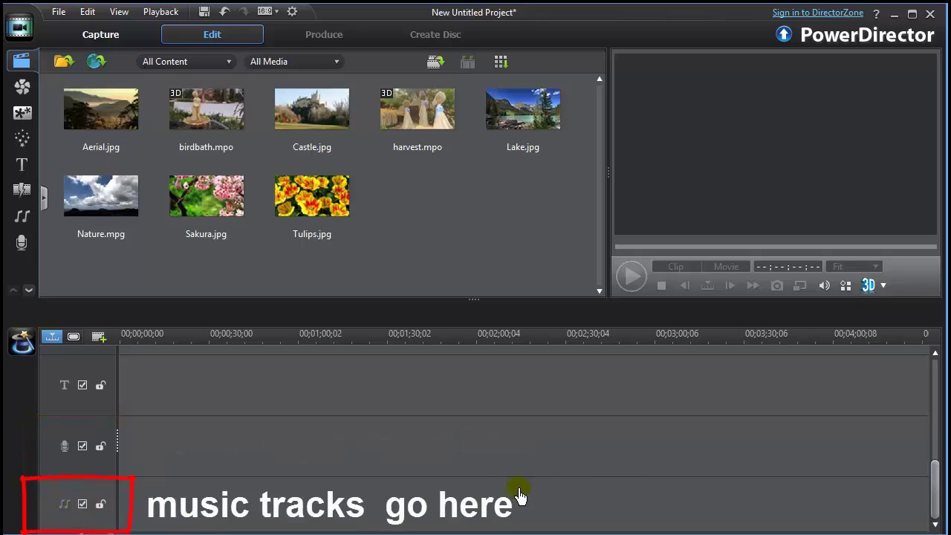
pyautogui.moveTo(934, 491); pyautogui.dragTo(931, 372)
pyautogui.moveTo(206, 393); pyautogui.dragTo(856, 511)
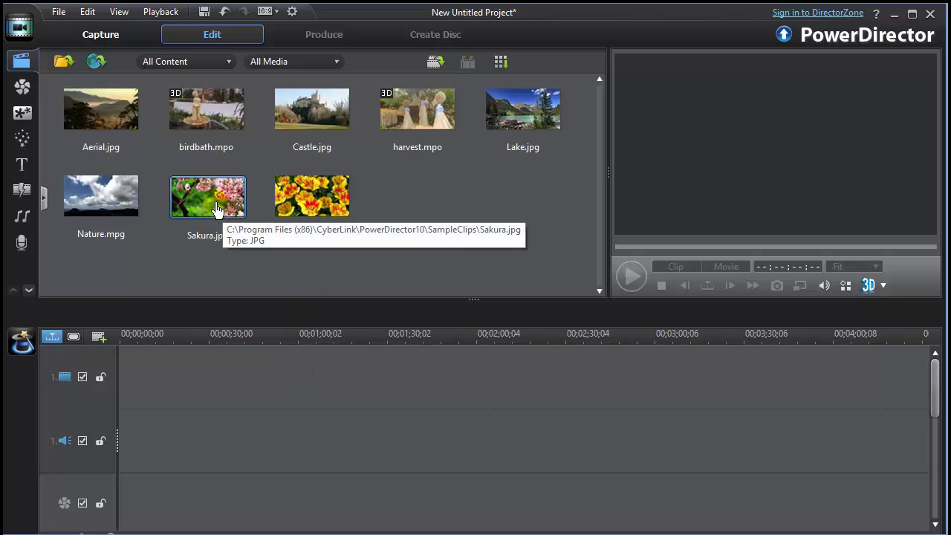
# Place Sakura.jpg near the start of the first video track with Nature.mpg directly after it, and select the Sakura clip
pyautogui.moveTo(216, 210); pyautogui.dragTo(141, 399)
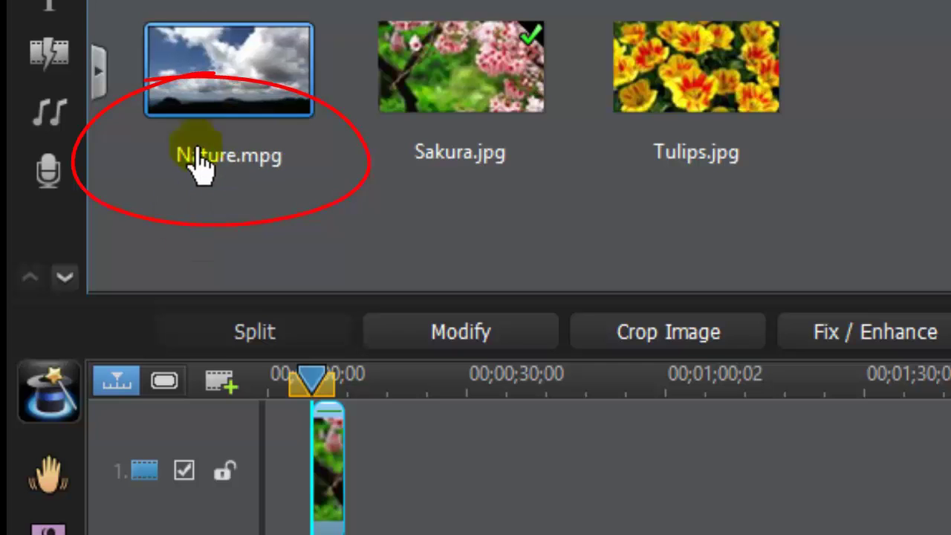
pyautogui.moveTo(206, 123)
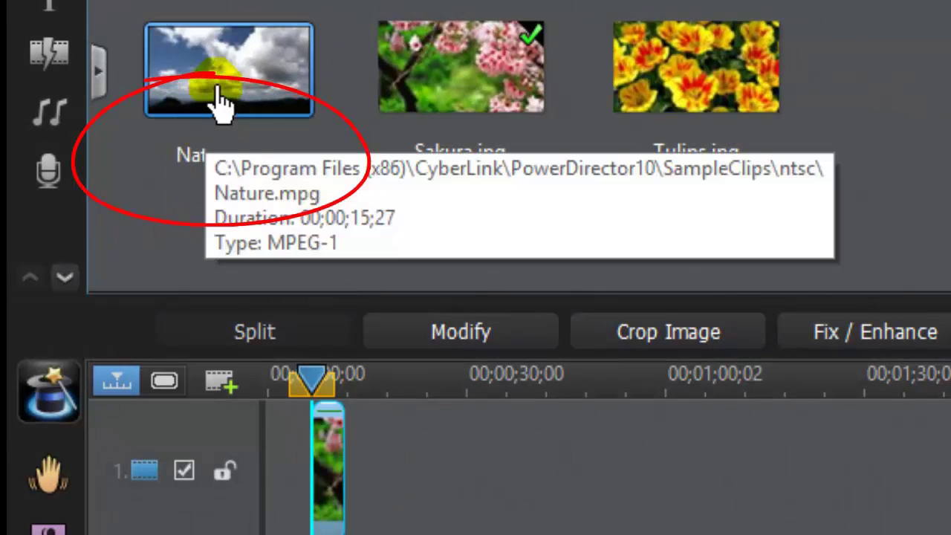
pyautogui.moveTo(223, 101); pyautogui.dragTo(347, 509)
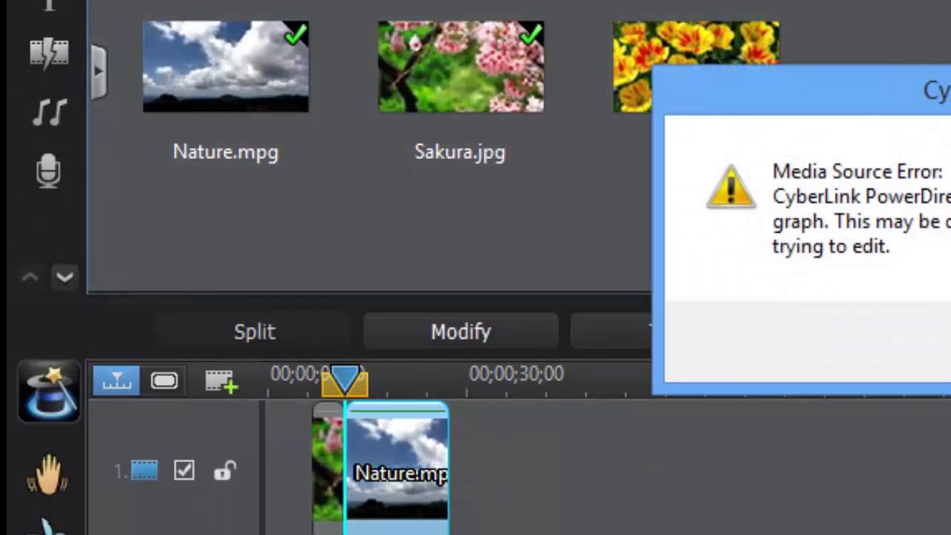
pyautogui.press('Return')
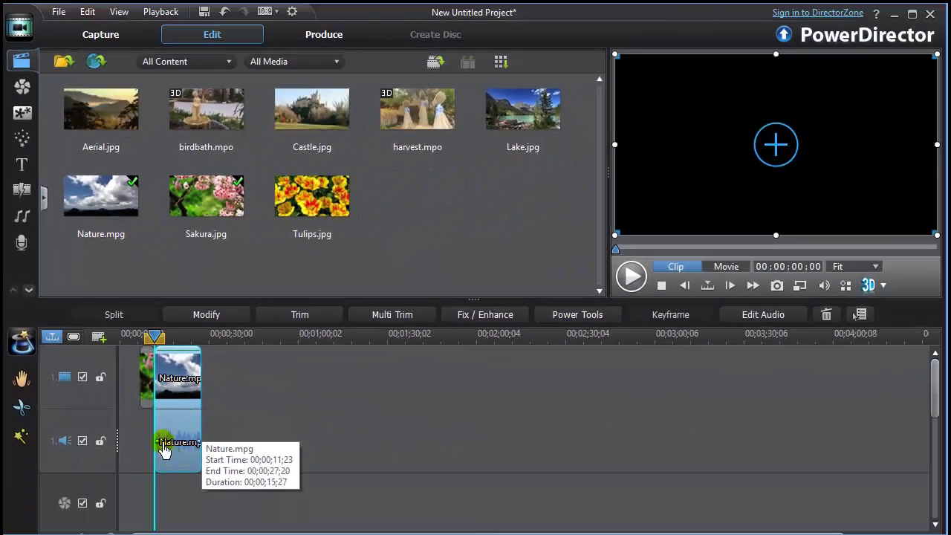
pyautogui.click(148, 401)
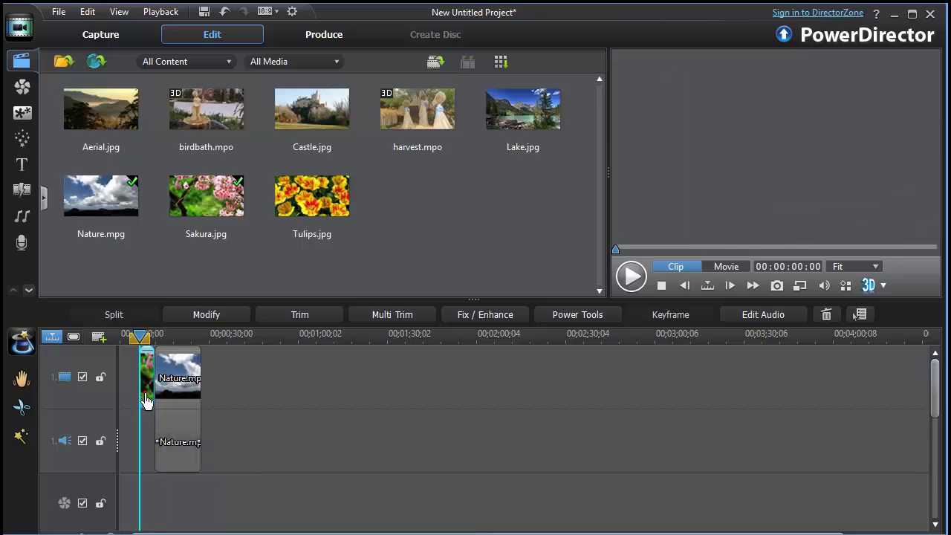
# Select the Nature.mpg clip in the timeline and examine its picture and linked audio on the first video and audio tracks
pyautogui.click(173, 401)
pyautogui.click(200, 435)
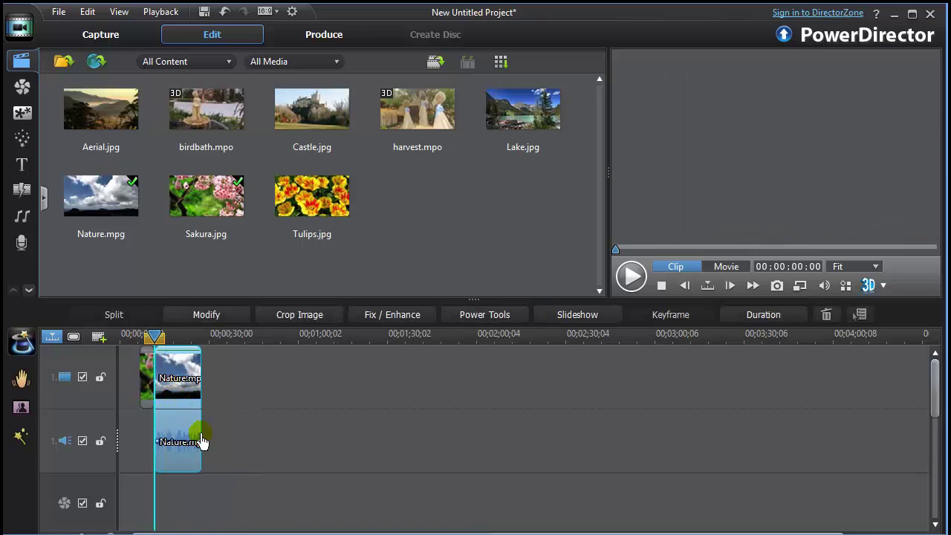
pyautogui.click(178, 461)
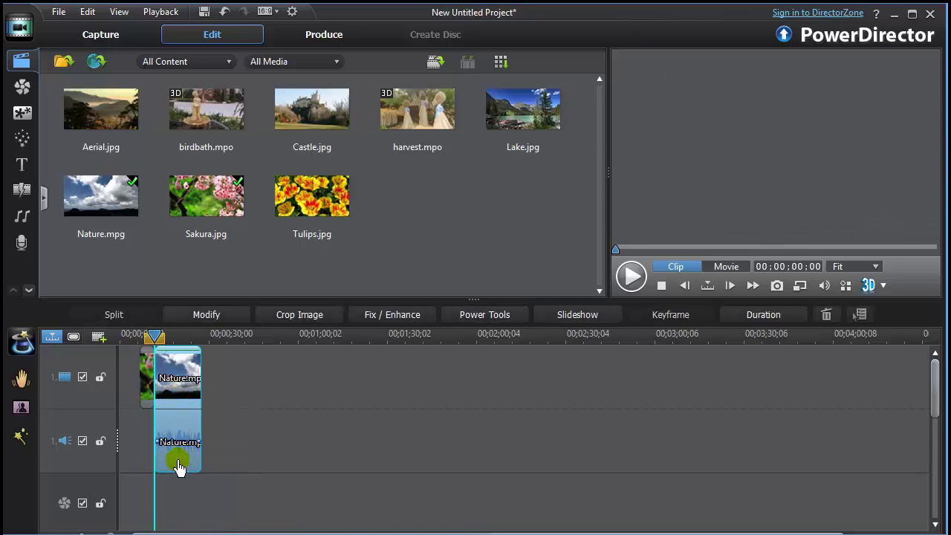
pyautogui.click(62, 446)
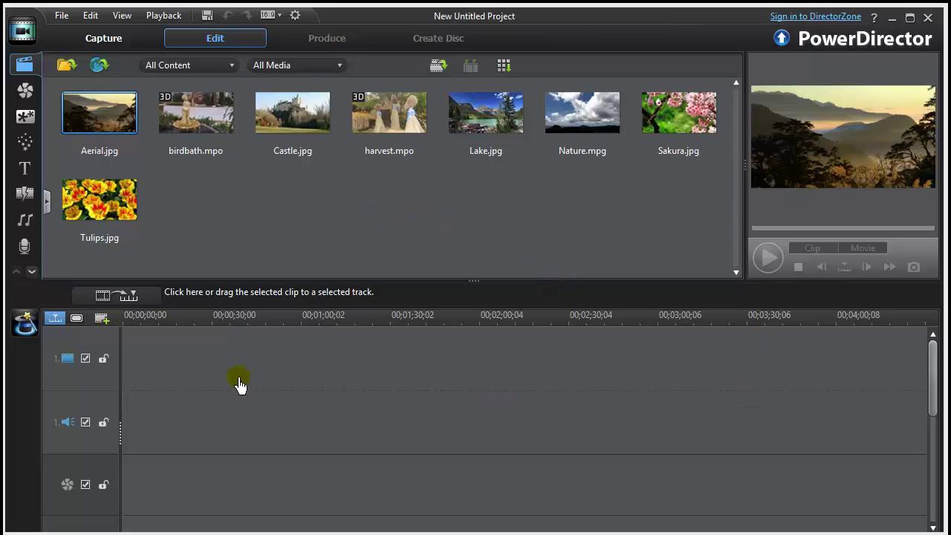
# Widen the preview area by narrowing the media library, and show Tulips.jpg in the preview
pyautogui.moveTo(179, 364); pyautogui.dragTo(748, 462)
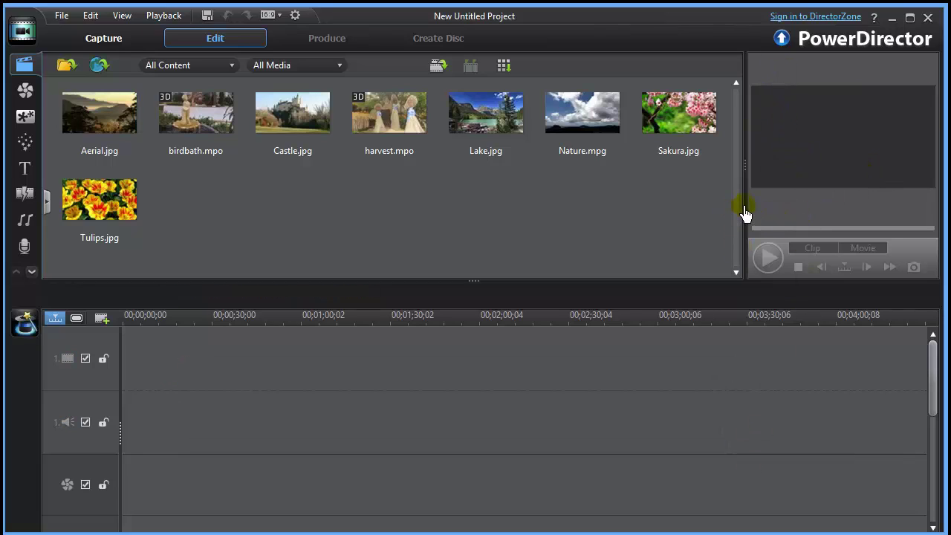
pyautogui.moveTo(746, 214); pyautogui.dragTo(644, 233)
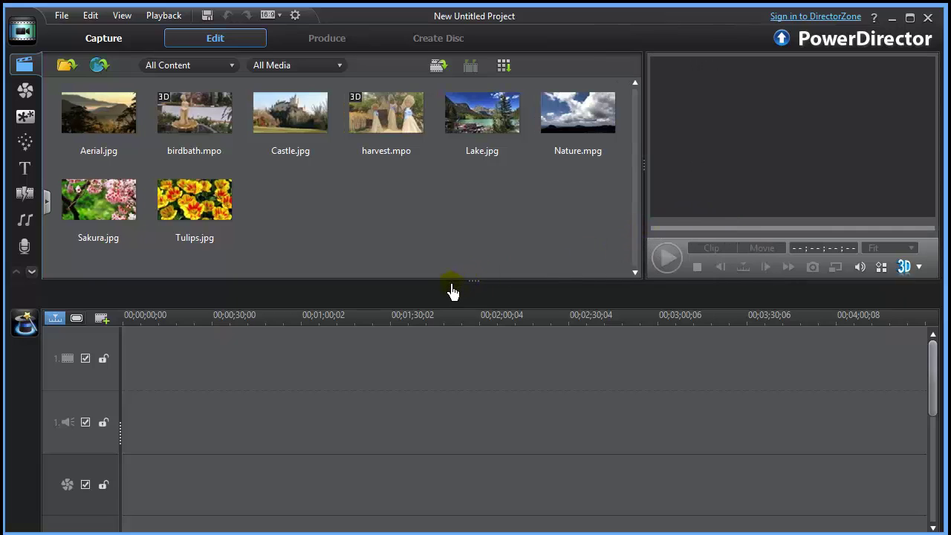
pyautogui.click(226, 210)
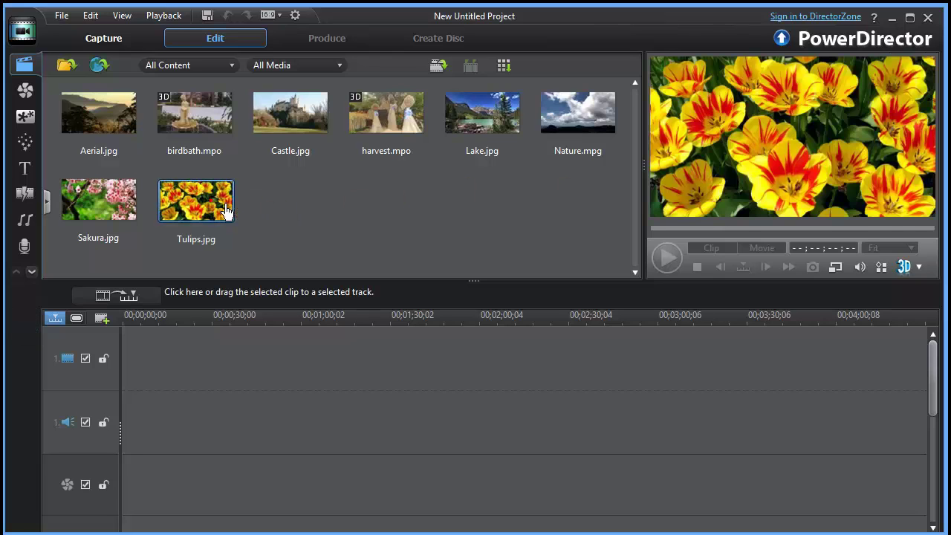
# Enlarge the library and preview area downward, then shrink it upward to give the timeline more height
pyautogui.moveTo(428, 288); pyautogui.dragTo(439, 439)
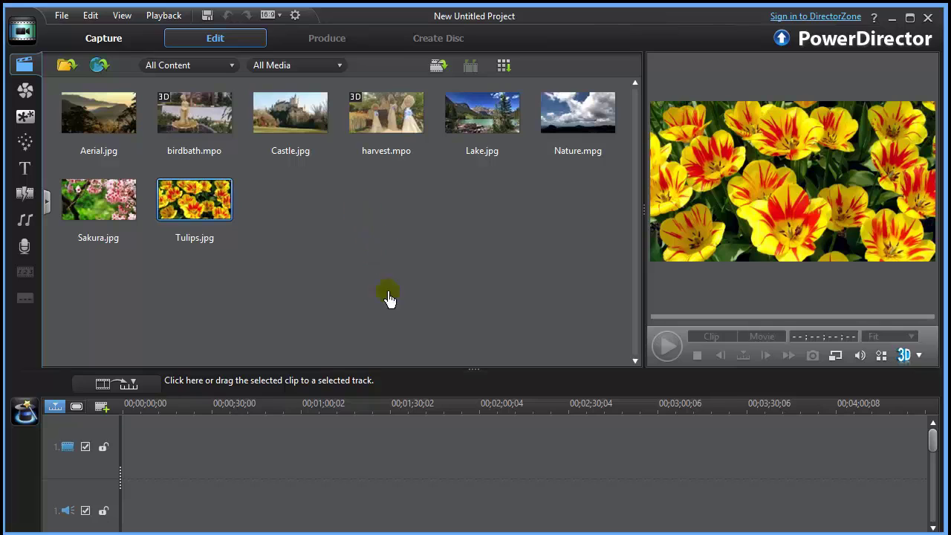
pyautogui.moveTo(419, 373); pyautogui.dragTo(433, 212)
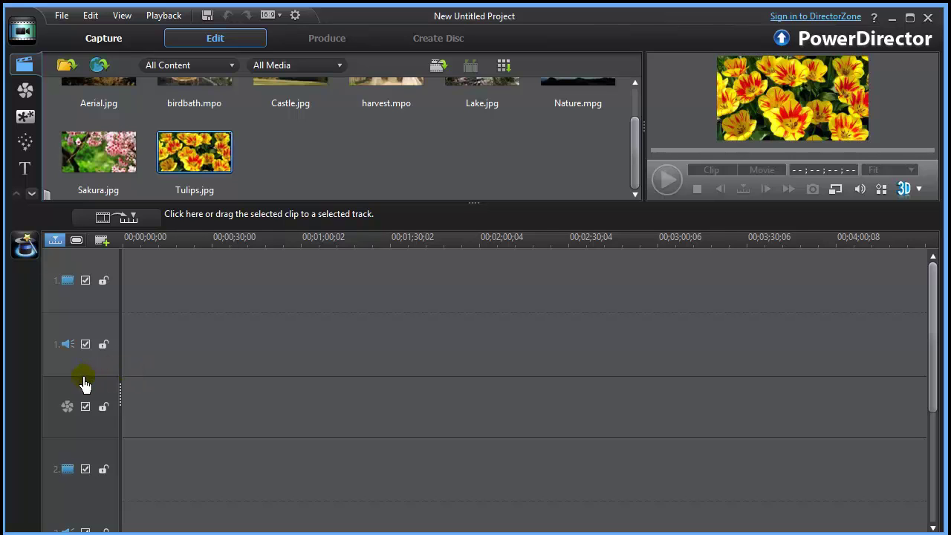
# Reduce the heights of the first and second video and audio tracks and of the effect, title and voice-over tracks
pyautogui.moveTo(84, 383); pyautogui.dragTo(96, 285)
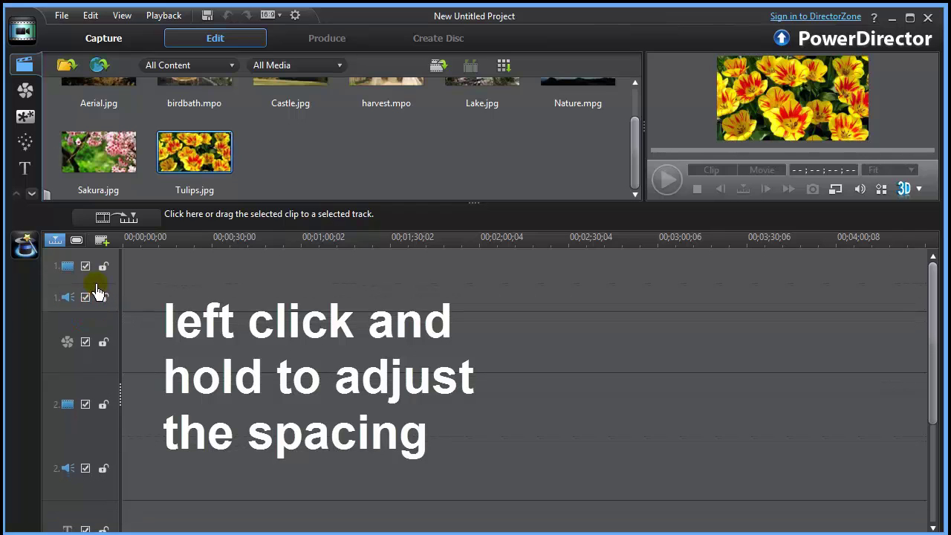
pyautogui.moveTo(87, 381)
pyautogui.mouseDown()
pyautogui.moveTo(85, 361)
pyautogui.moveTo(87, 418)
pyautogui.moveTo(89, 388)
pyautogui.mouseUp()
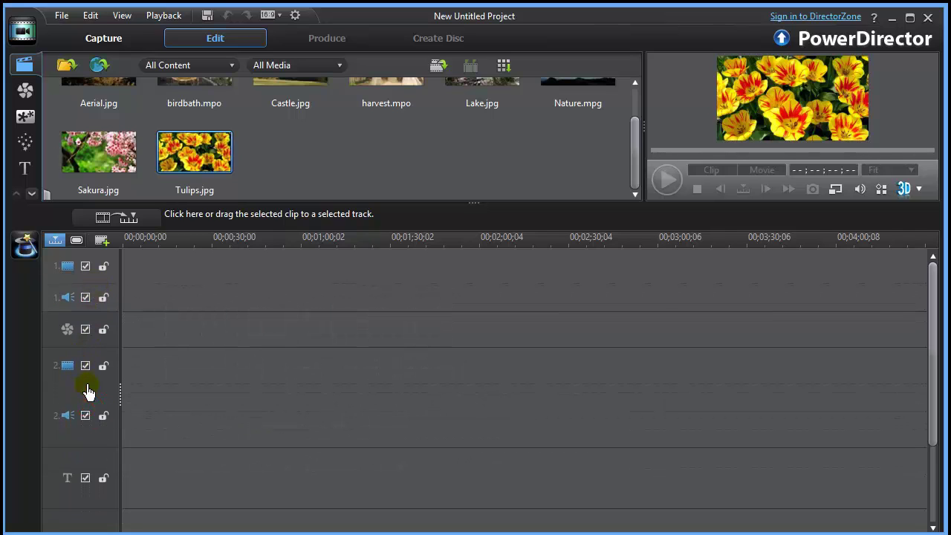
pyautogui.moveTo(81, 456); pyautogui.dragTo(84, 421)
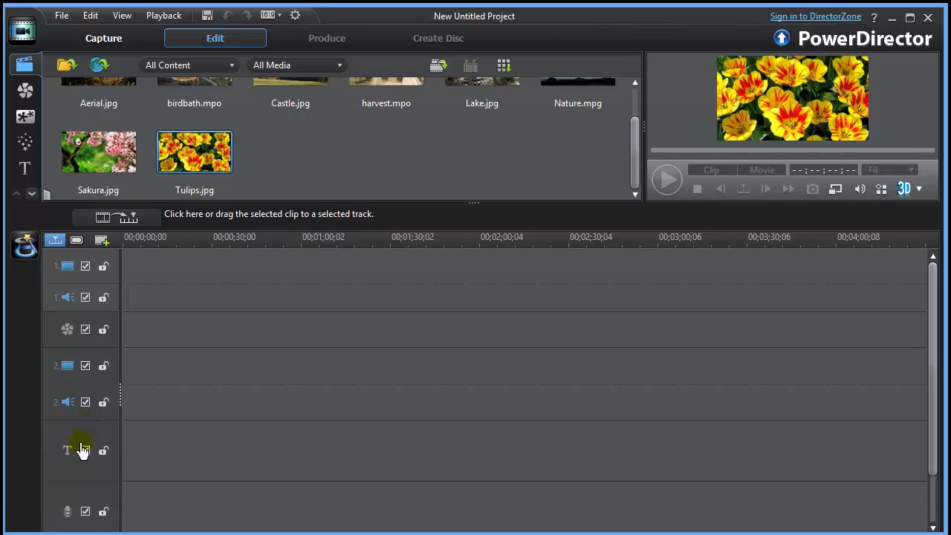
pyautogui.moveTo(83, 482); pyautogui.dragTo(79, 451)
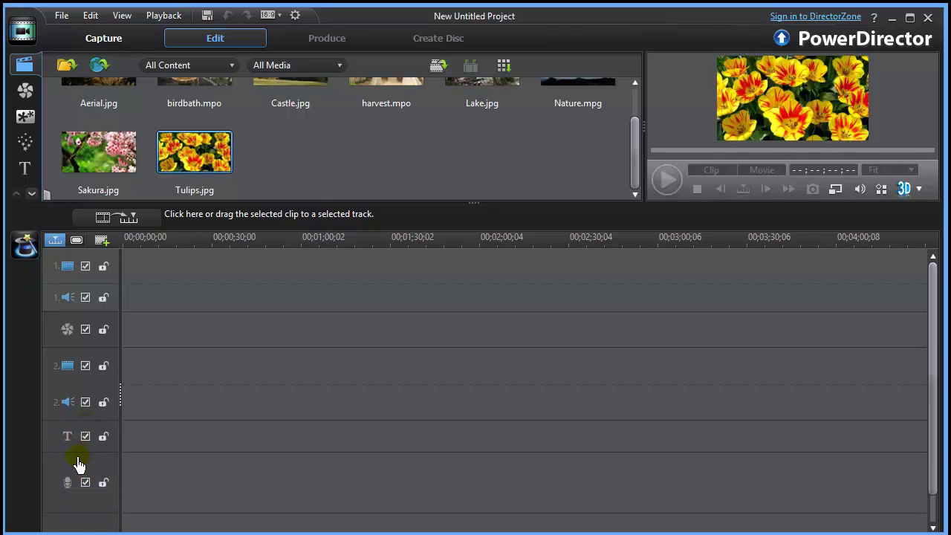
pyautogui.moveTo(87, 522); pyautogui.dragTo(87, 494)
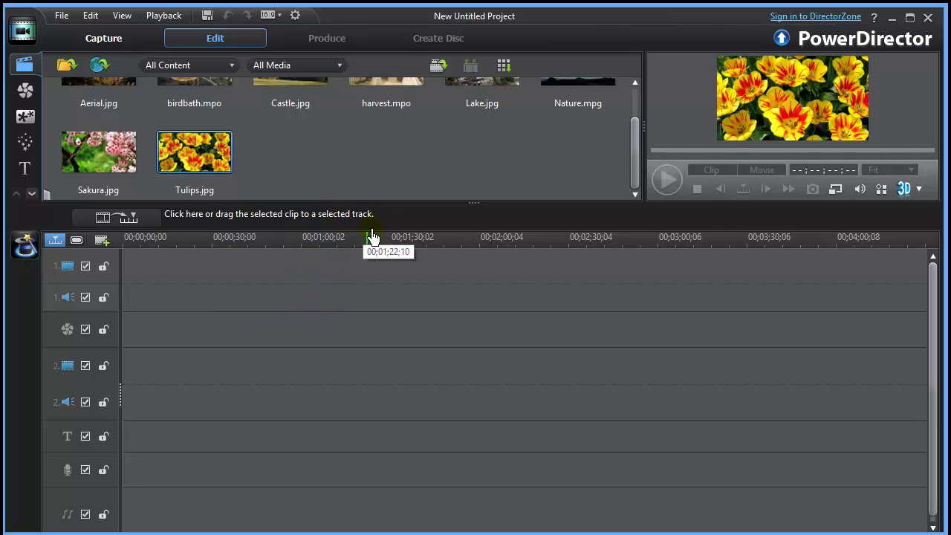
# Increase the height of the library and preview area above the timeline, and widen the preview further
pyautogui.moveTo(382, 208); pyautogui.dragTo(382, 249)
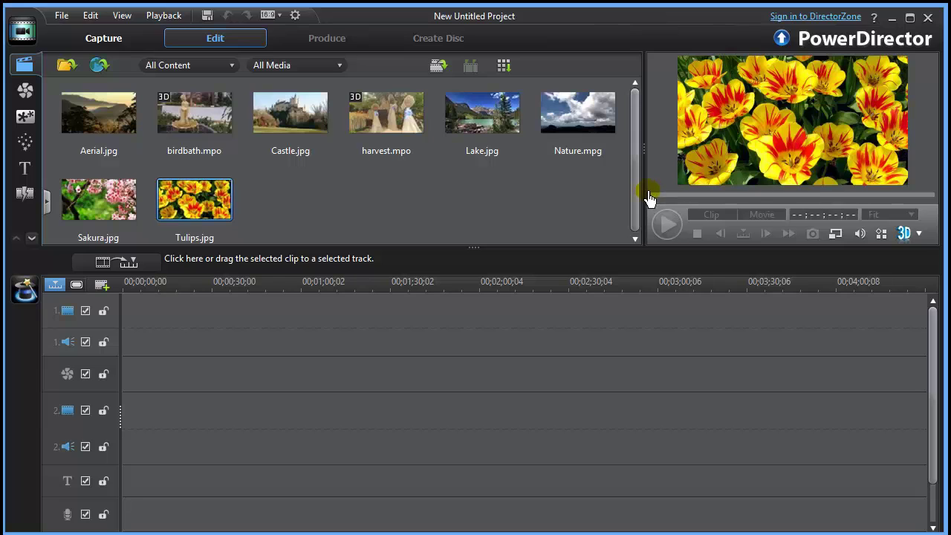
pyautogui.moveTo(645, 199); pyautogui.dragTo(568, 197)
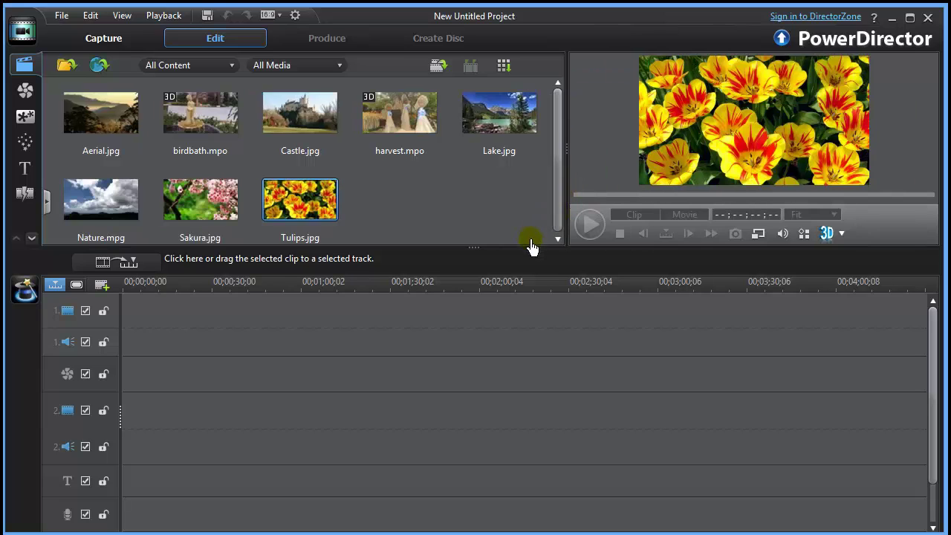
pyautogui.moveTo(460, 251); pyautogui.dragTo(516, 306)
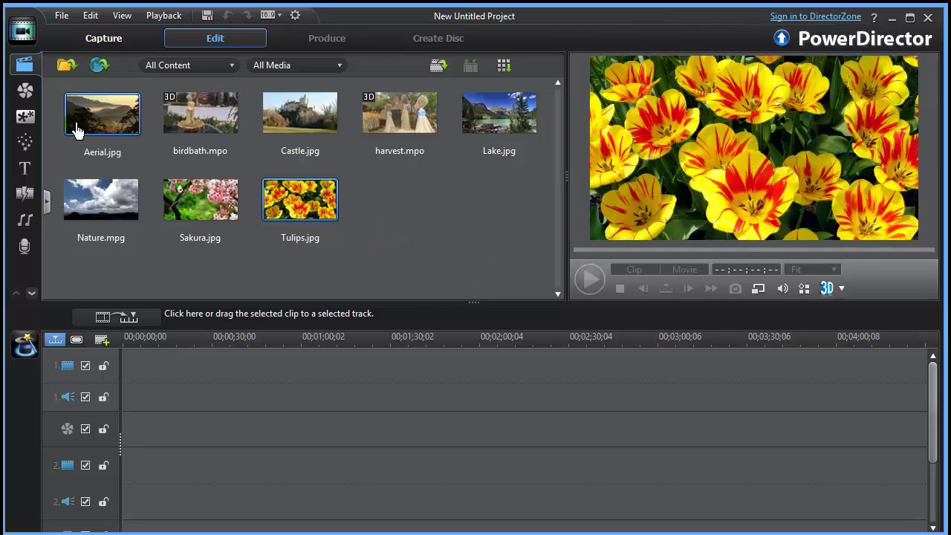
# Clear the selection of clips in the media library
pyautogui.click(436, 237)
pyautogui.moveTo(451, 231); pyautogui.dragTo(108, 153)
pyautogui.click(422, 221)
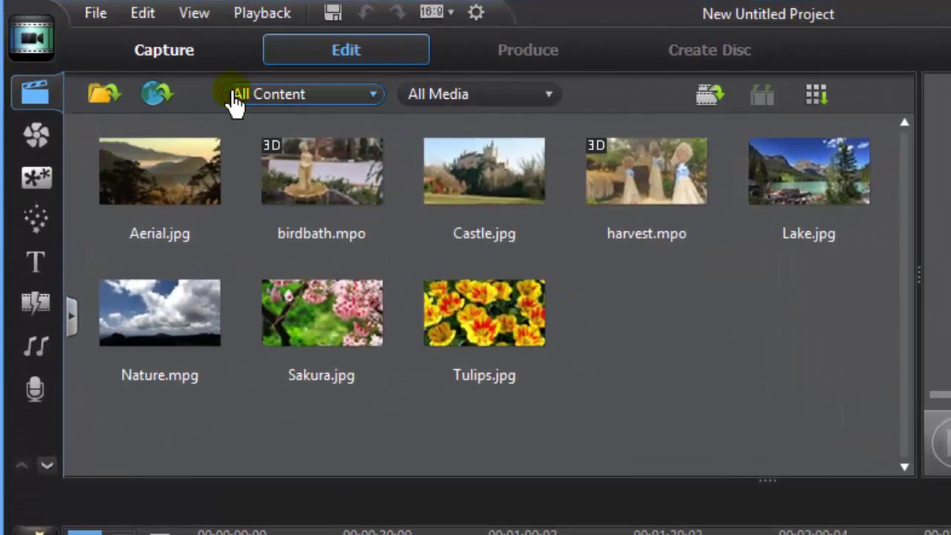
# Examine the project file commands, including the export, import and project properties options
pyautogui.click(96, 15)
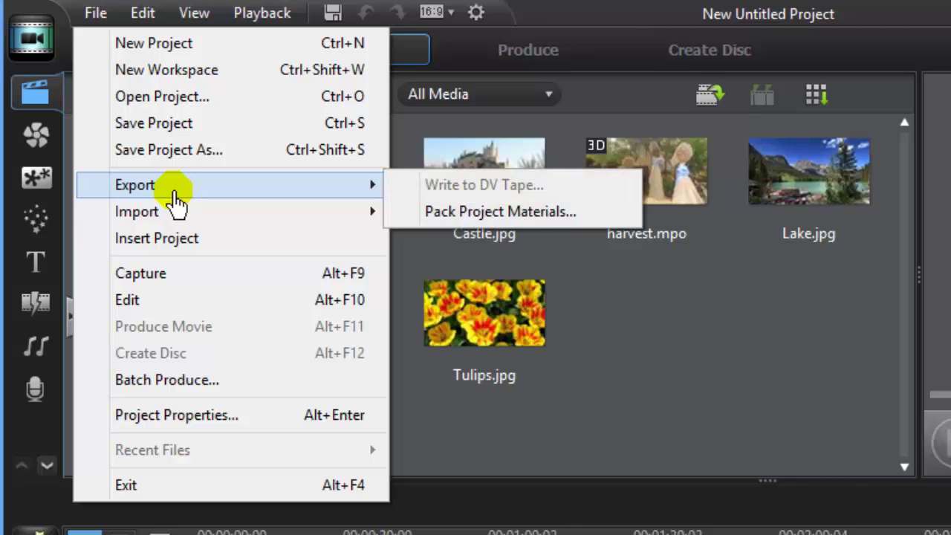
pyautogui.moveTo(173, 222)
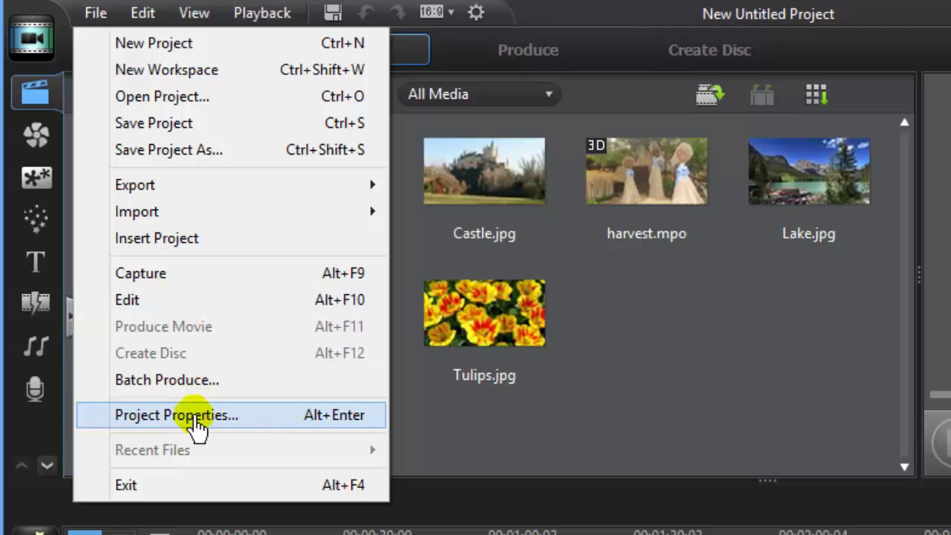
# Examine the editing commands, view the General preferences, and close the preferences
pyautogui.click(134, 21)
pyautogui.click(133, 17)
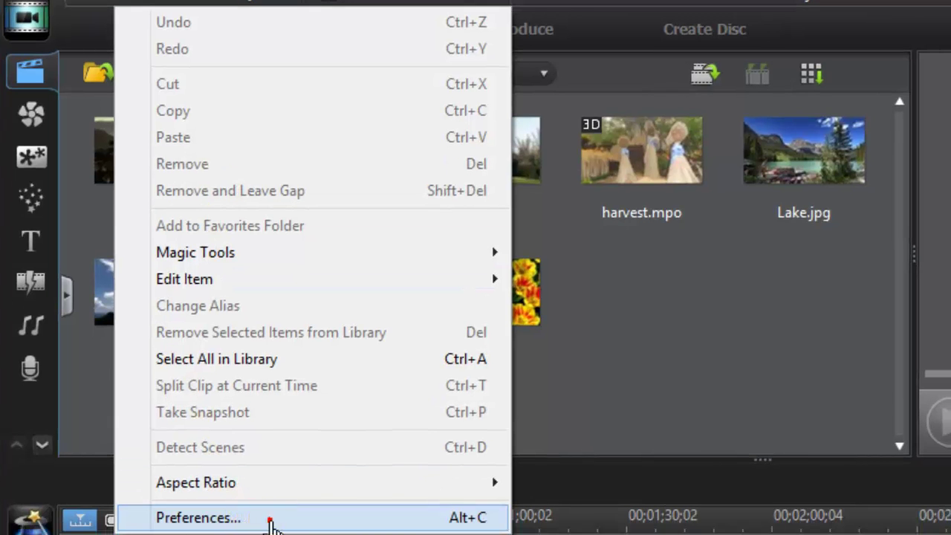
pyautogui.click(270, 520)
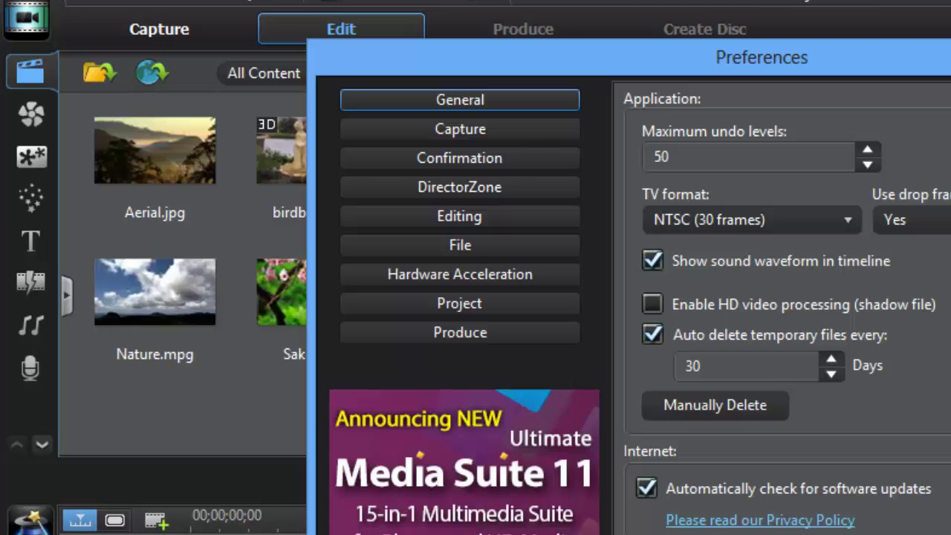
pyautogui.press('Return')
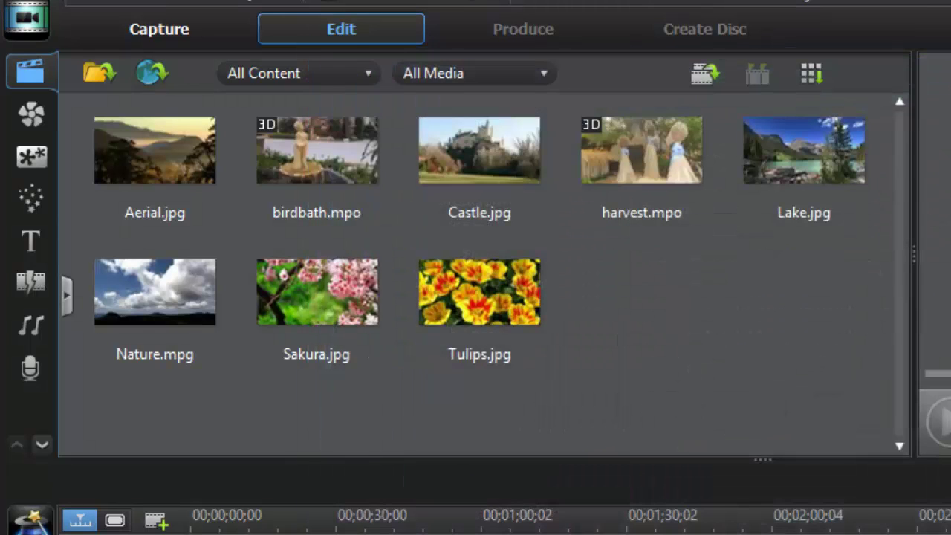
# Examine the available view and room commands and the playback commands, and close them without choosing any
pyautogui.click(190, 6)
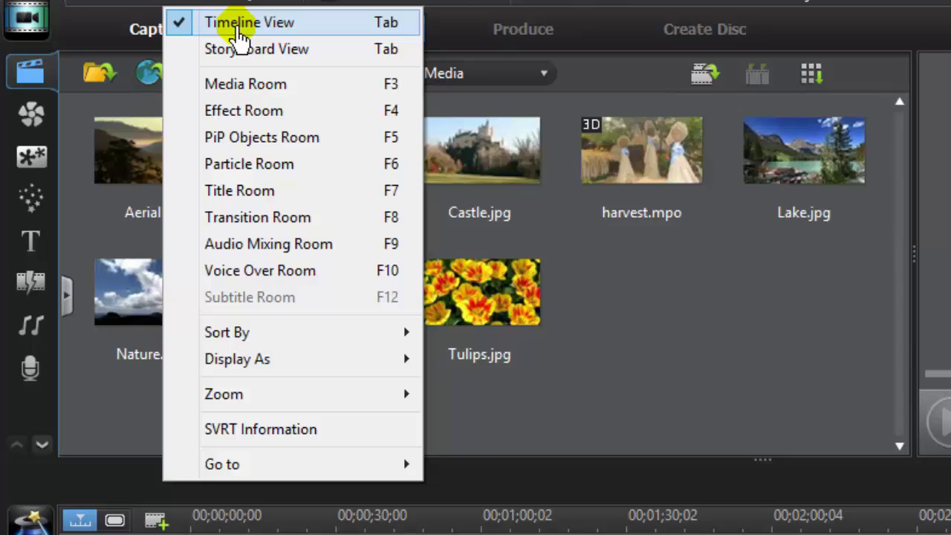
pyautogui.click(178, 23)
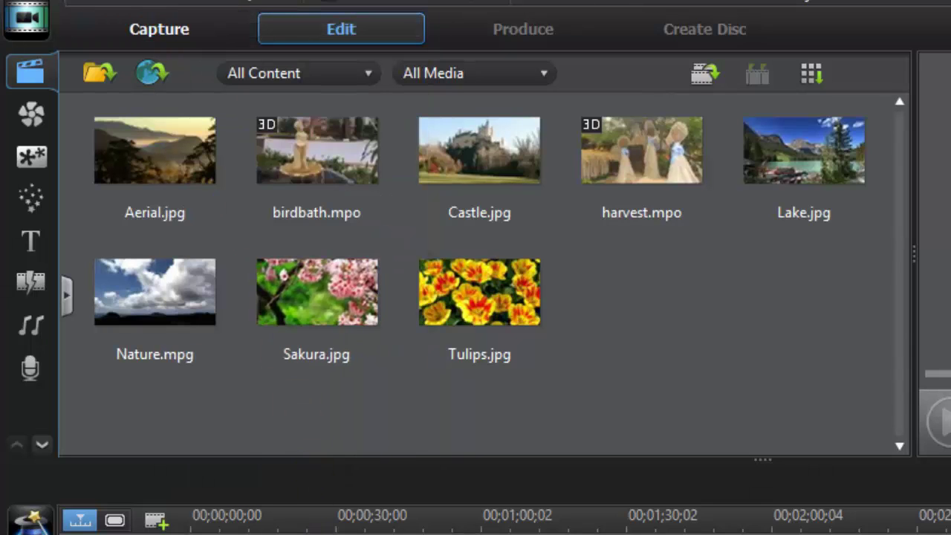
pyautogui.click(249, 8)
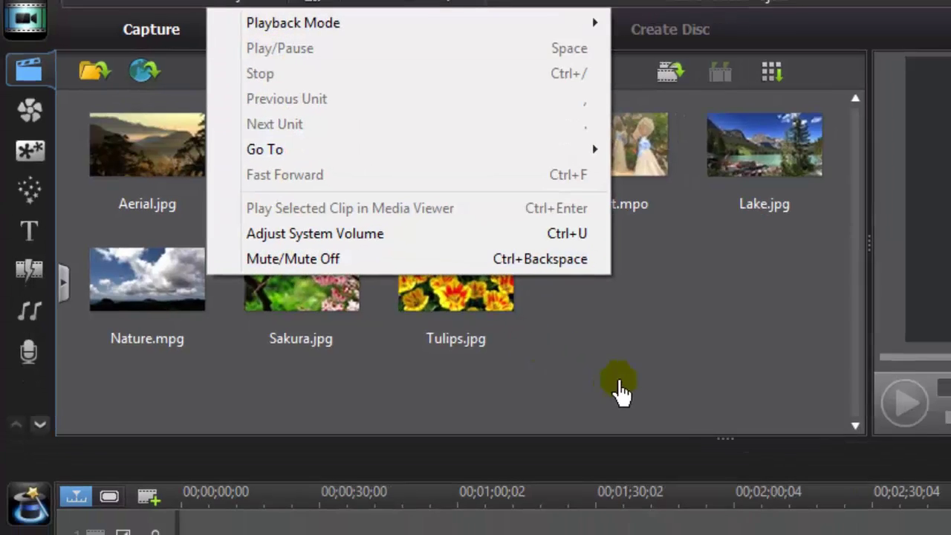
pyautogui.click(628, 390)
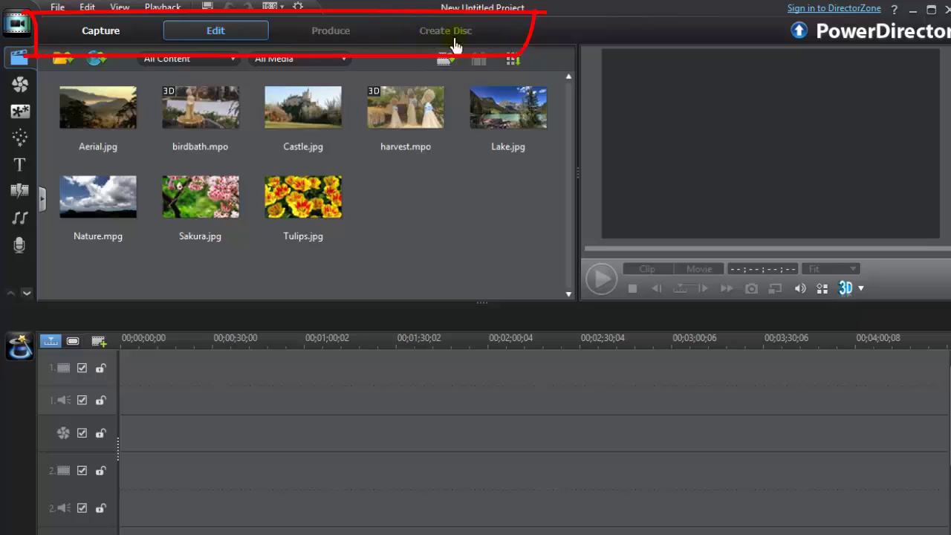
# Switch to the Capture workspace to view its capture sources and return to the Edit workspace
pyautogui.click(96, 36)
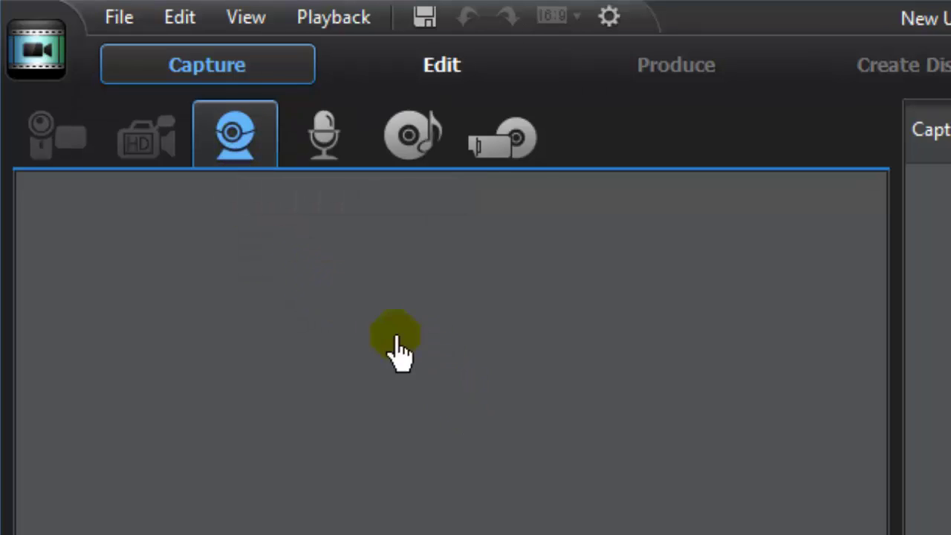
pyautogui.click(442, 65)
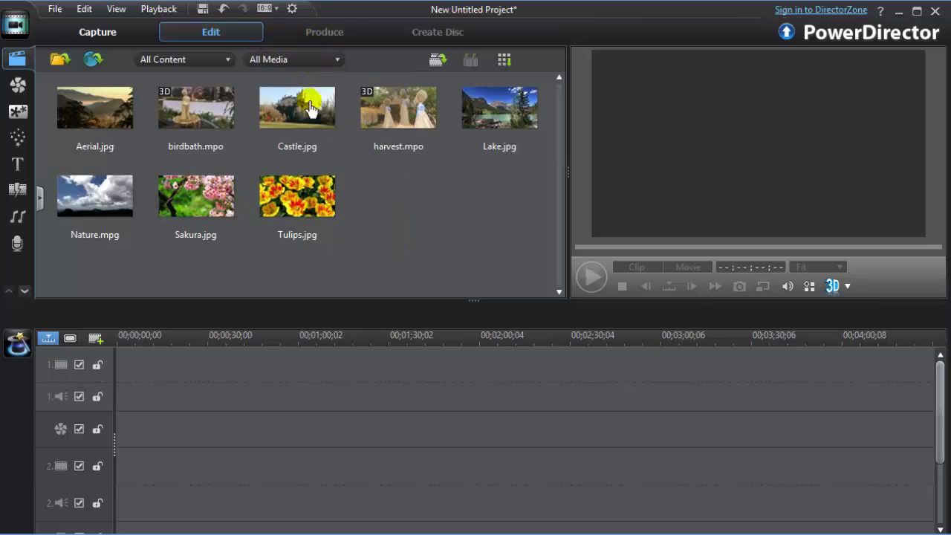
# Place Tulips.jpg on the first video track at about 00;00;40;23 and remove it again
pyautogui.moveTo(299, 197); pyautogui.dragTo(245, 385)
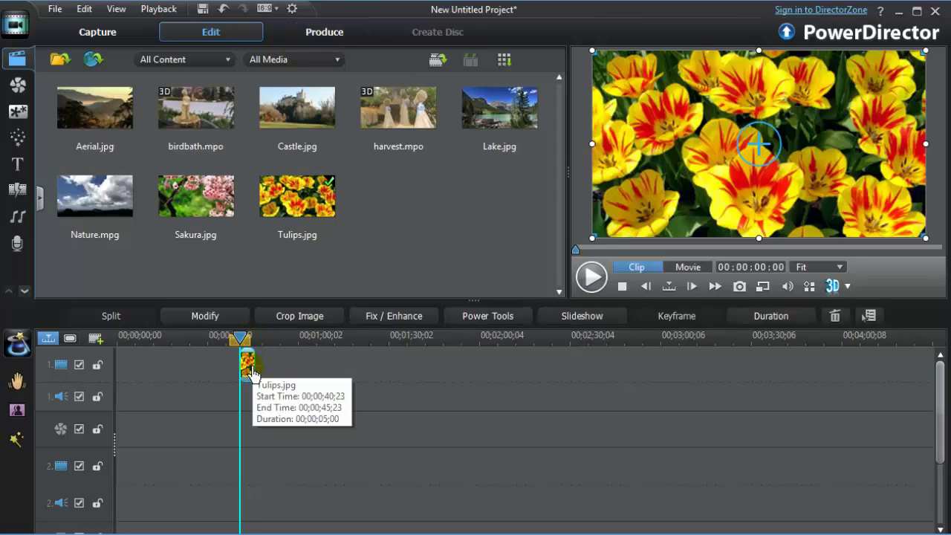
pyautogui.click(303, 372)
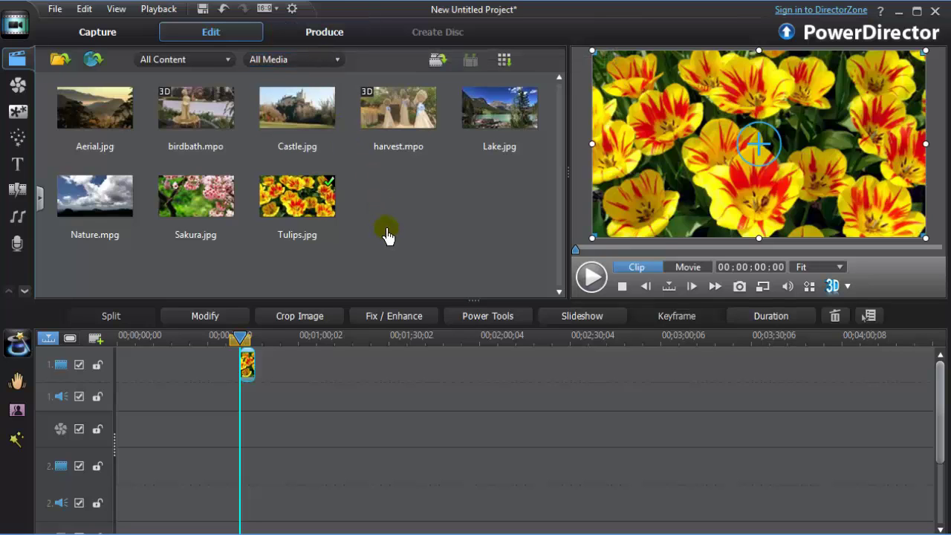
pyautogui.rightClick(246, 369)
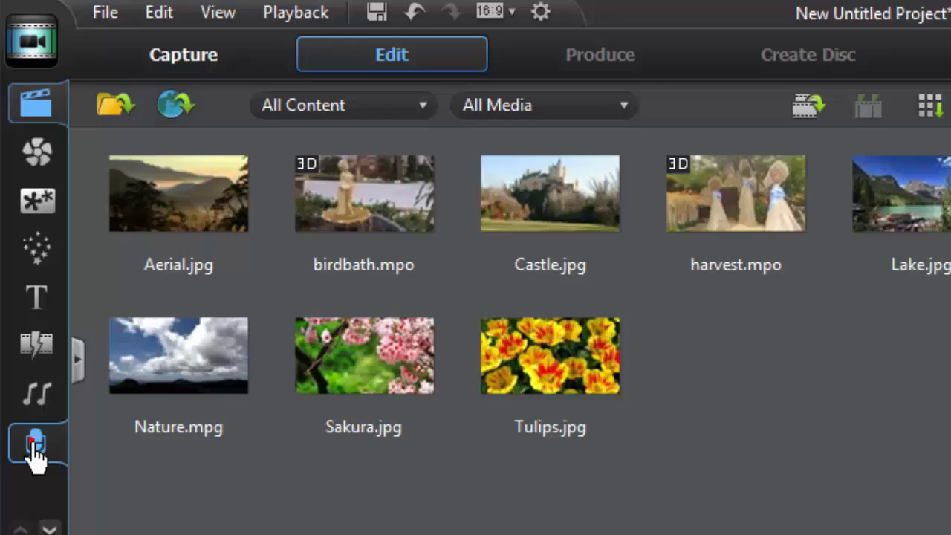
# Open the Voice-Over Recording Room and set the microphone recording volume to 48
pyautogui.click(35, 467)
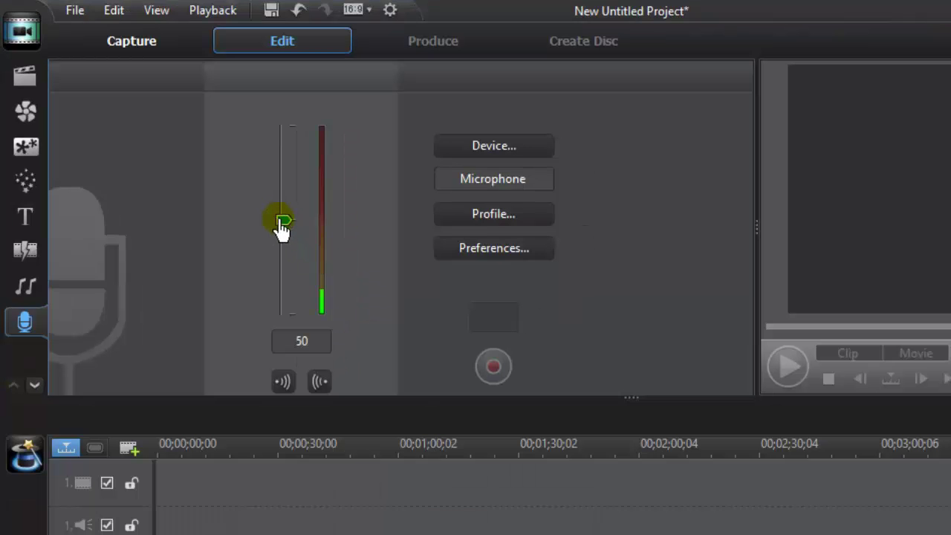
pyautogui.moveTo(282, 223)
pyautogui.mouseDown()
pyautogui.moveTo(282, 162)
pyautogui.moveTo(283, 222)
pyautogui.mouseUp()
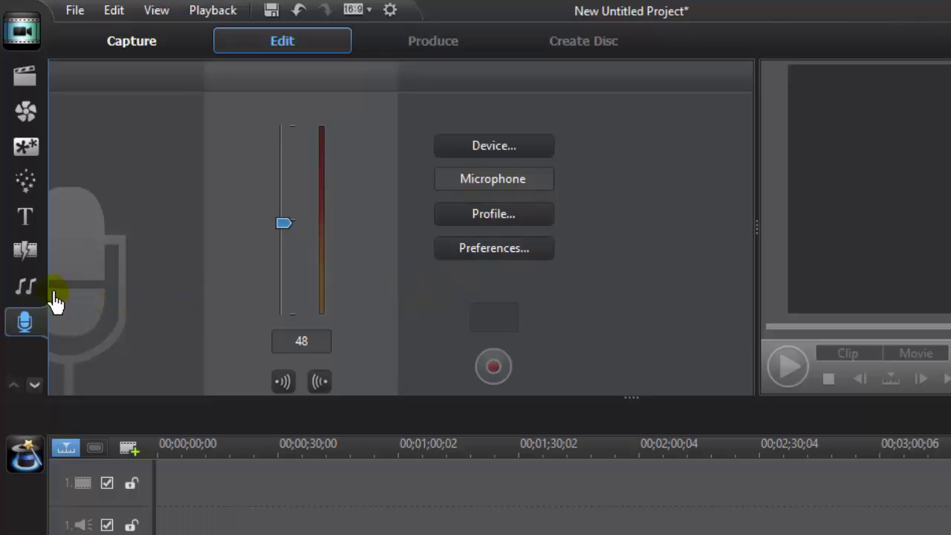
# View the volume controls in the Audio Mixing Room and the 3D-Like transitions in the Transition Room
pyautogui.click(26, 290)
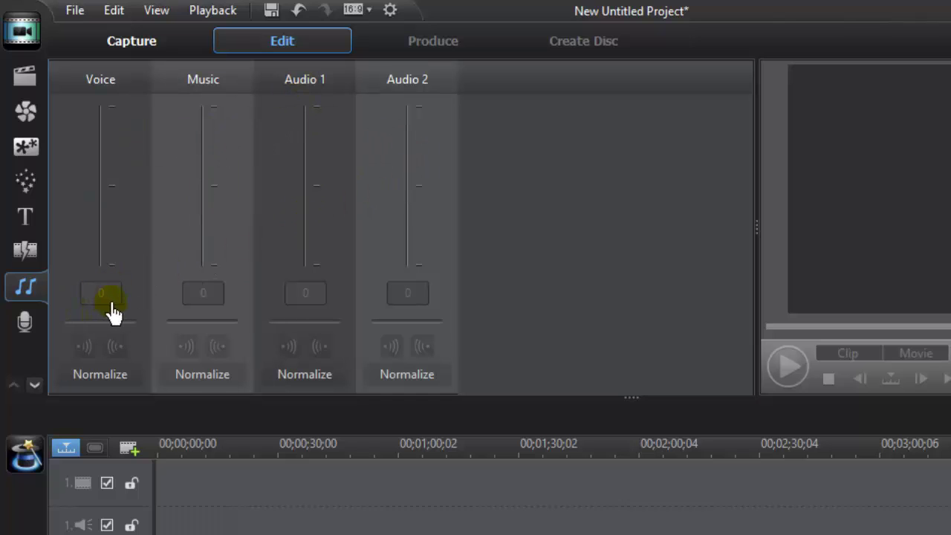
pyautogui.click(29, 256)
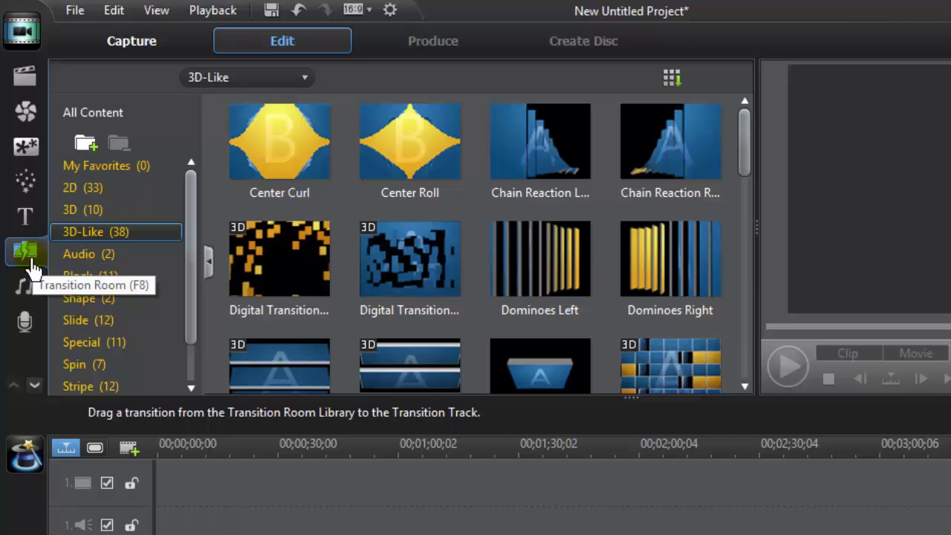
# Place the last title template of the PowerDirector v8 category on the first video track at about 00;00;32
pyautogui.moveTo(188, 267)
pyautogui.mouseDown()
pyautogui.moveTo(191, 296)
pyautogui.moveTo(190, 273)
pyautogui.mouseUp()
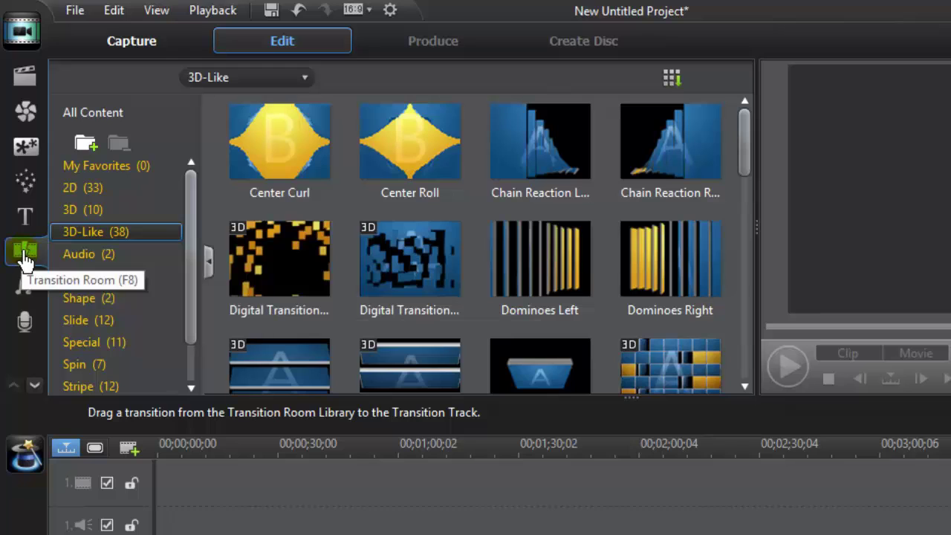
pyautogui.click(25, 217)
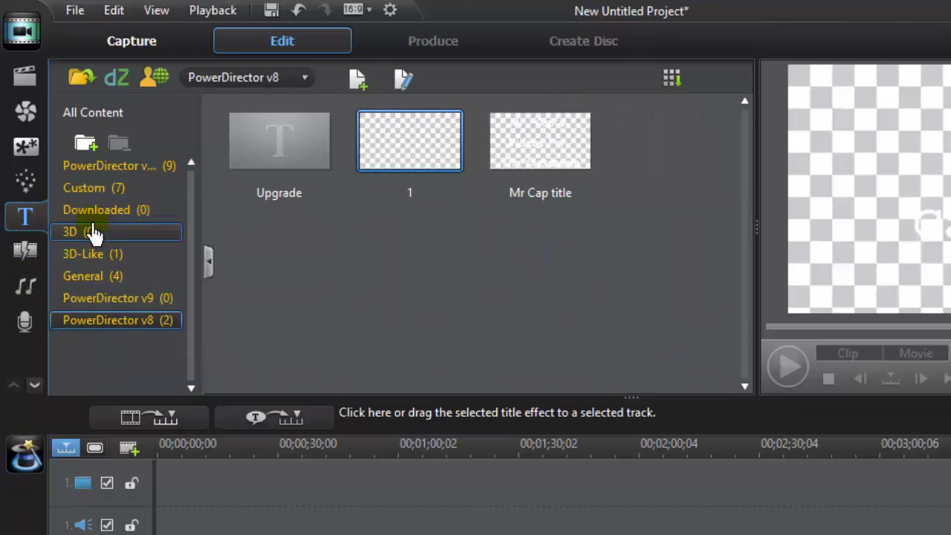
pyautogui.click(531, 153)
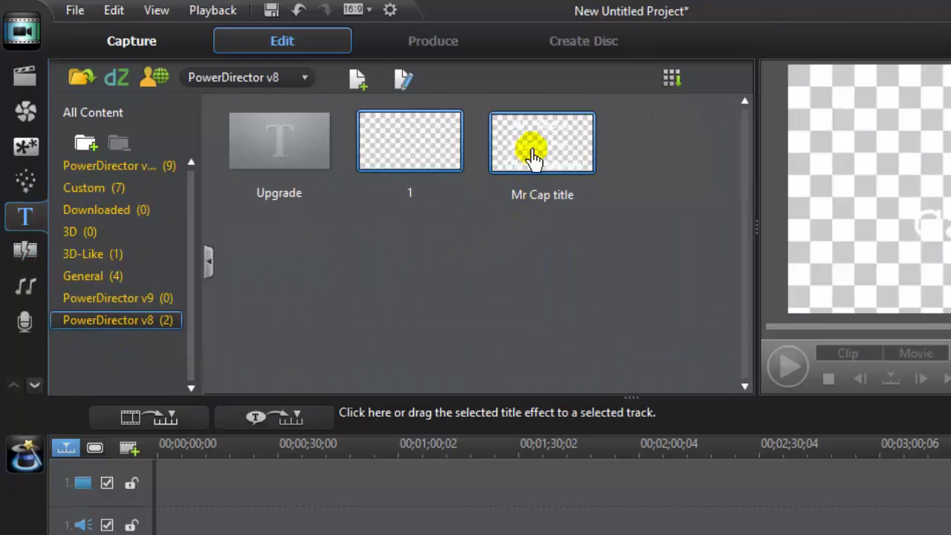
pyautogui.moveTo(530, 154); pyautogui.dragTo(292, 506)
pyautogui.click(308, 445)
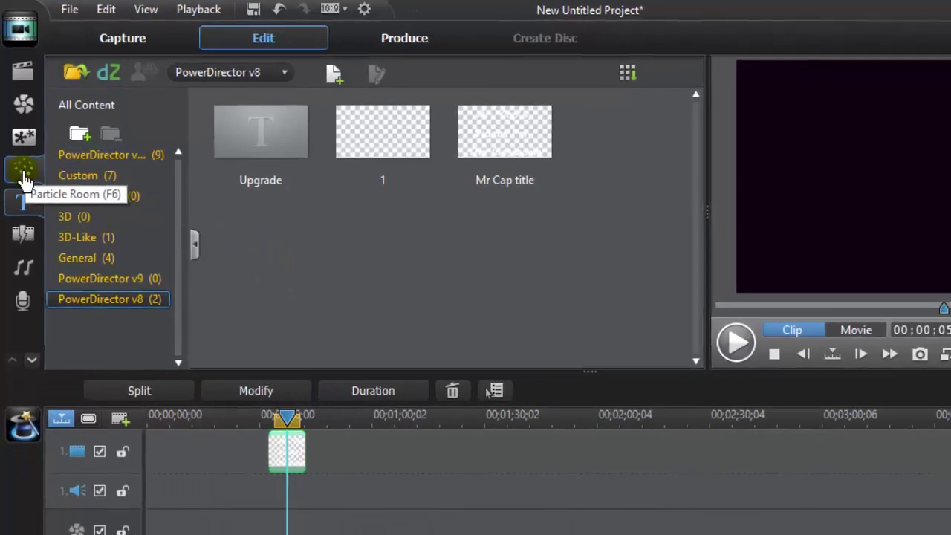
# Place the Effect-A particle on the second video track at 00;00;32;15 and play the movie preview briefly
pyautogui.click(23, 175)
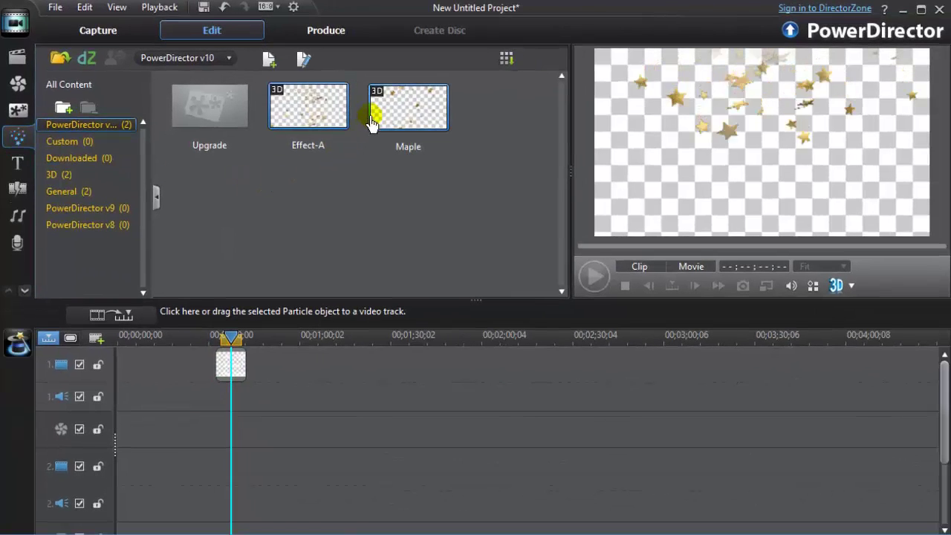
pyautogui.moveTo(309, 108)
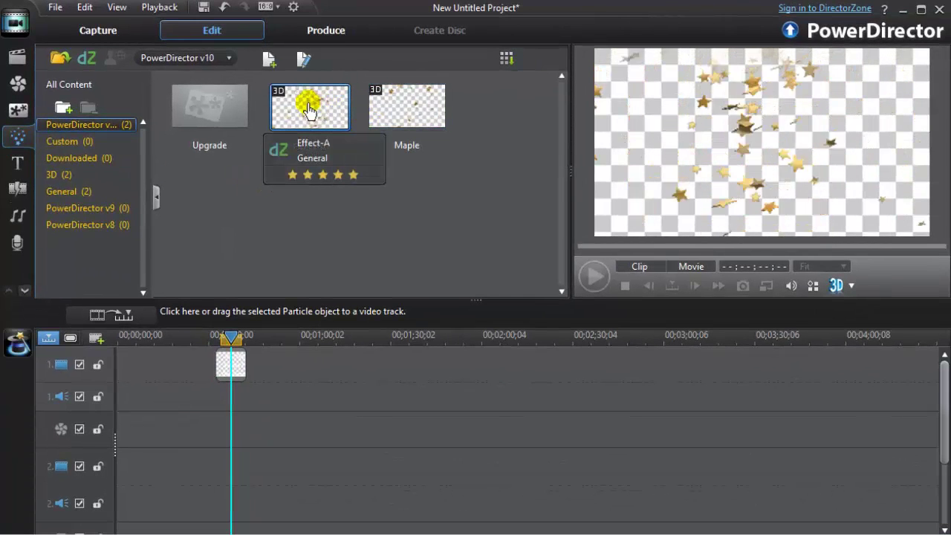
pyautogui.moveTo(309, 108); pyautogui.dragTo(215, 455)
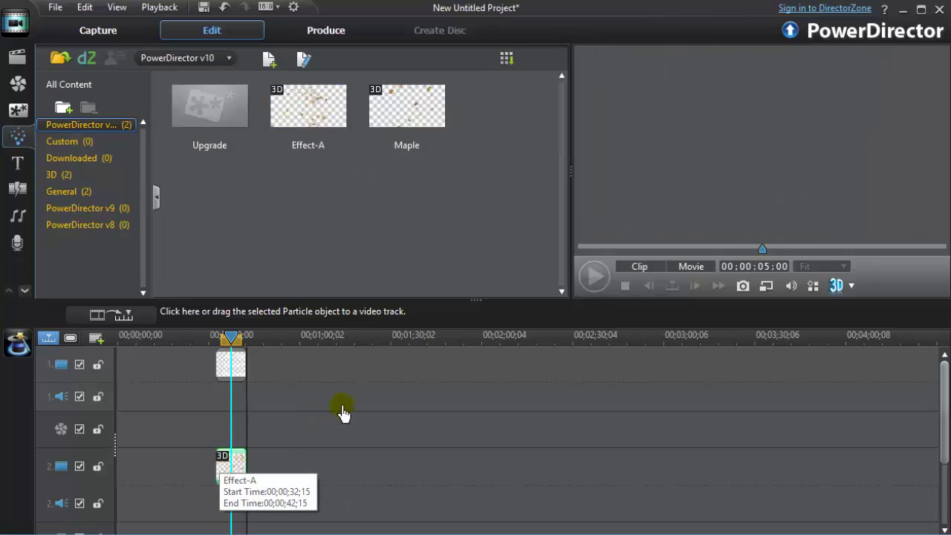
pyautogui.click(595, 278)
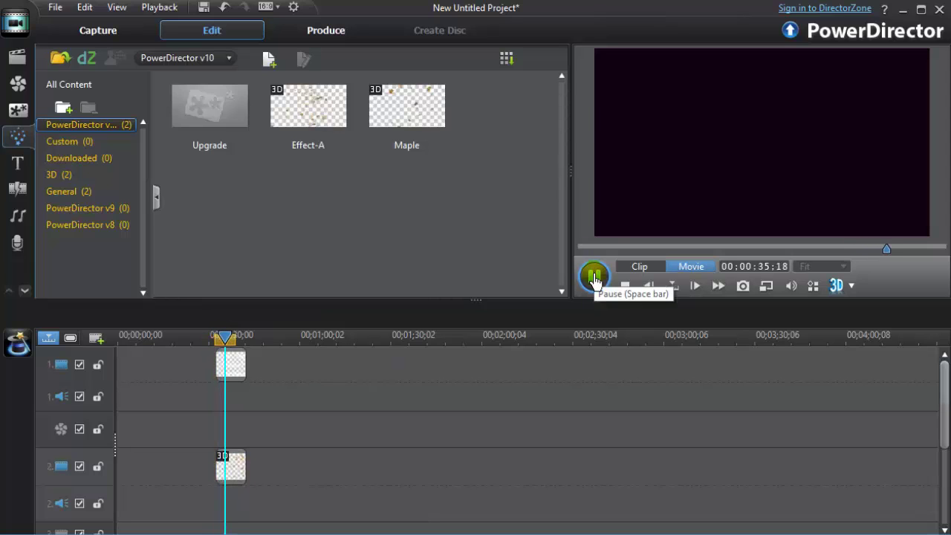
pyautogui.click(593, 279)
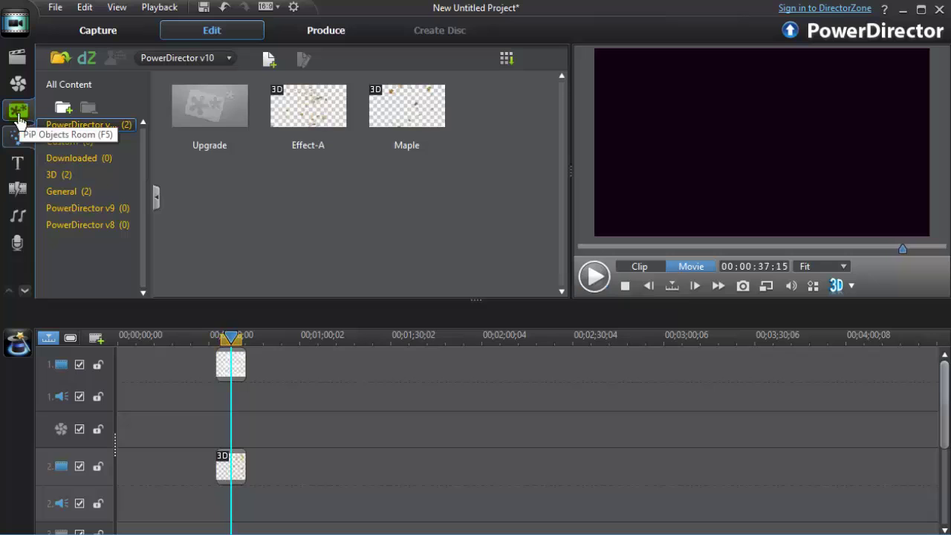
# Place the Beach PiP object on the first video track at 00;00;52;15 and preview it
pyautogui.click(17, 111)
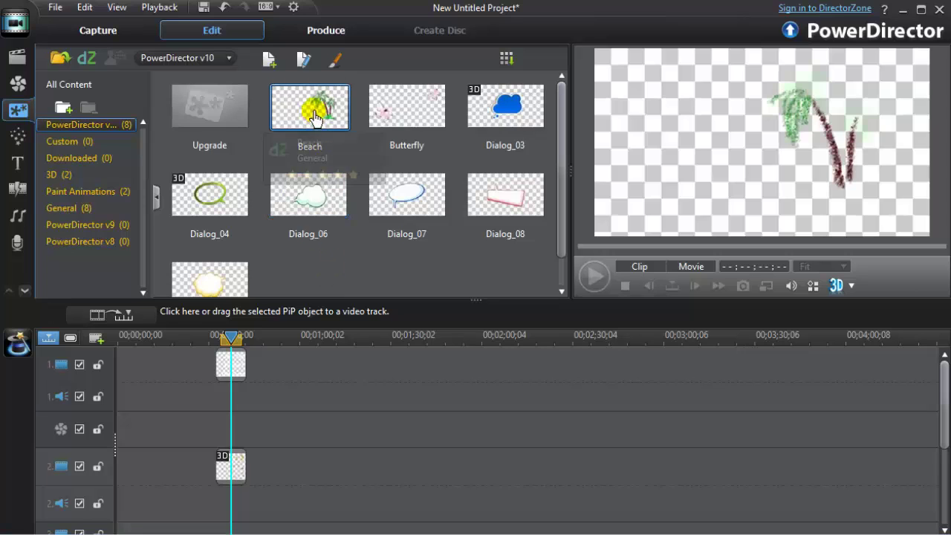
pyautogui.moveTo(311, 106); pyautogui.dragTo(280, 364)
pyautogui.click(592, 278)
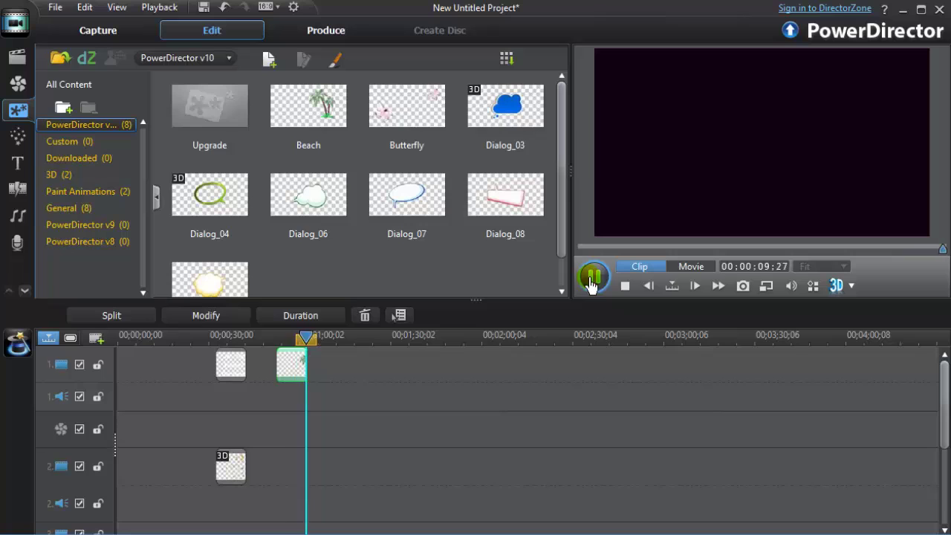
pyautogui.click(591, 285)
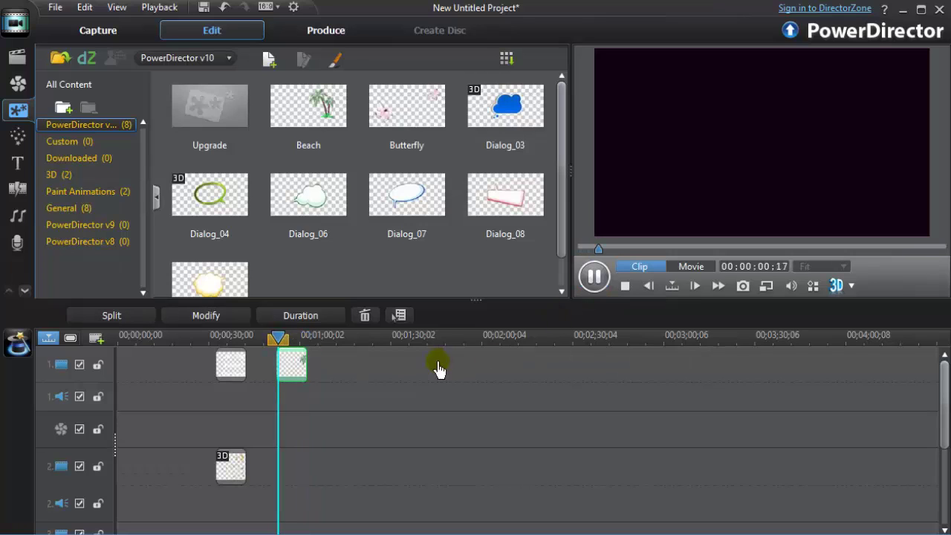
pyautogui.click(421, 380)
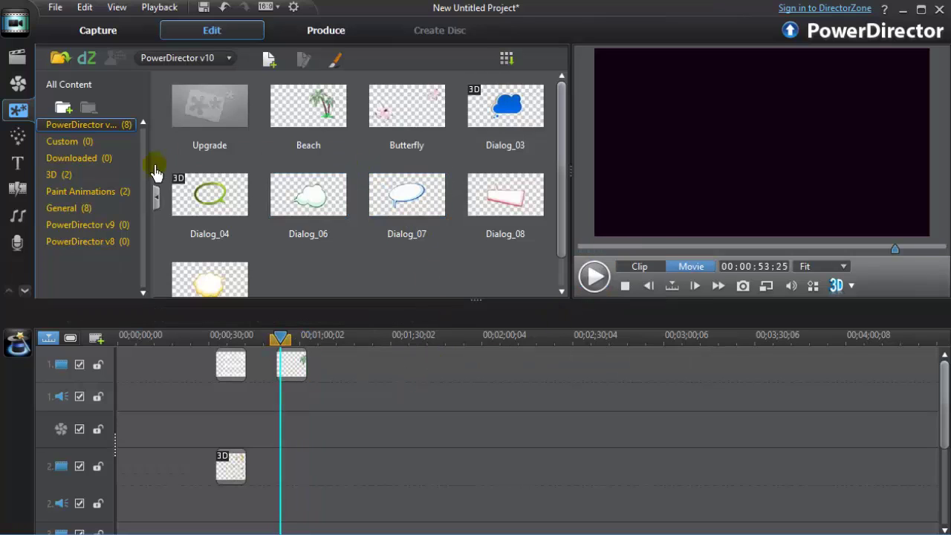
# Place the Abstractionism style effect on the effect track at about 00;00;53;25 and play its preview
pyautogui.click(16, 89)
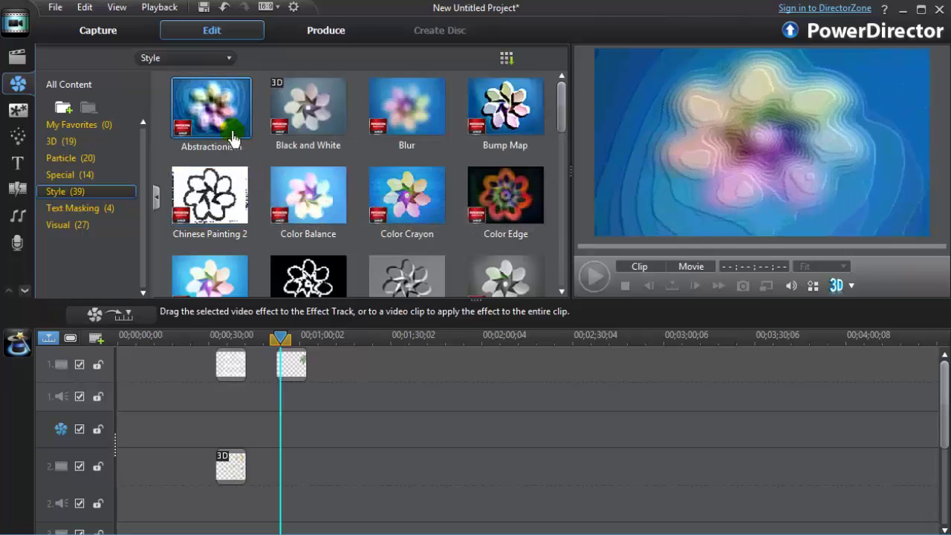
pyautogui.moveTo(233, 139); pyautogui.dragTo(283, 443)
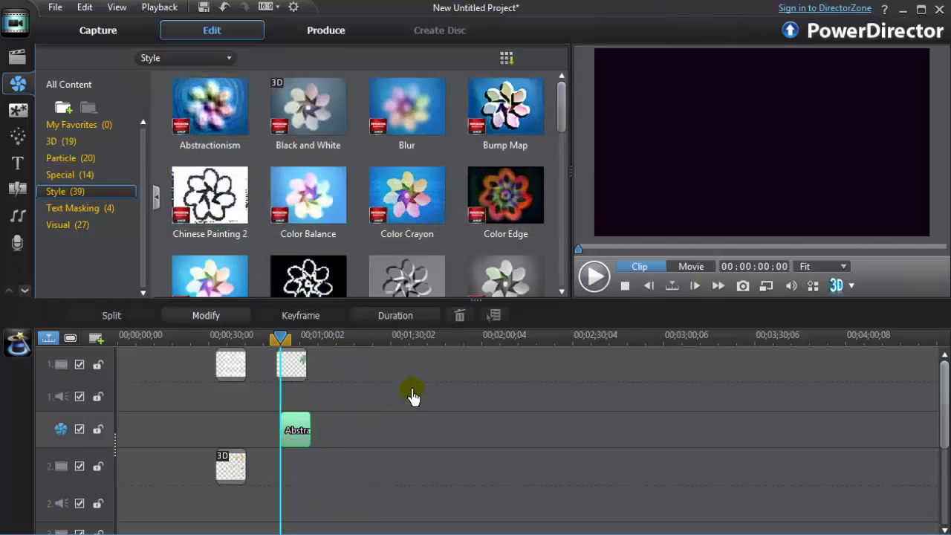
pyautogui.click(596, 281)
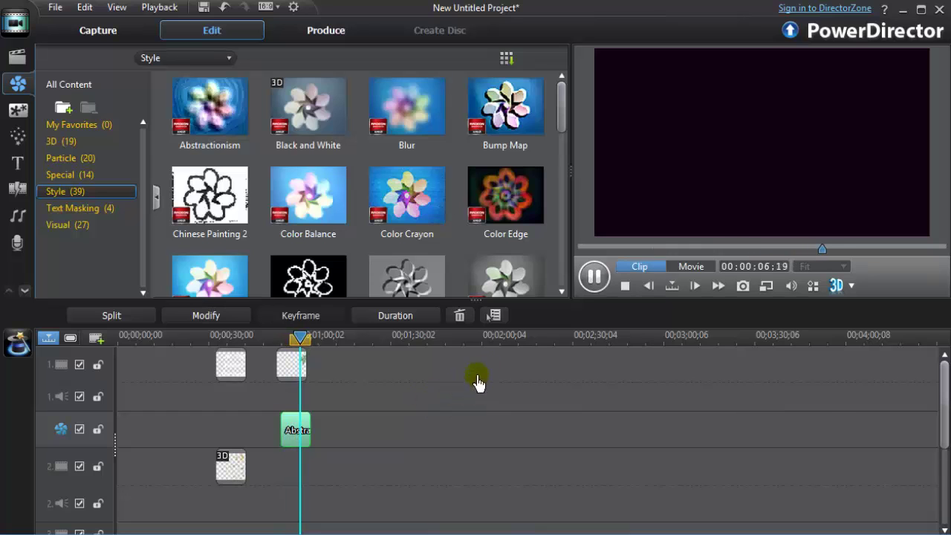
# Preview the Old Movie, Pencil Sketch 2, Chinese Painting 2 and Edge effects in the Style category
pyautogui.moveTo(558, 121); pyautogui.dragTo(550, 211)
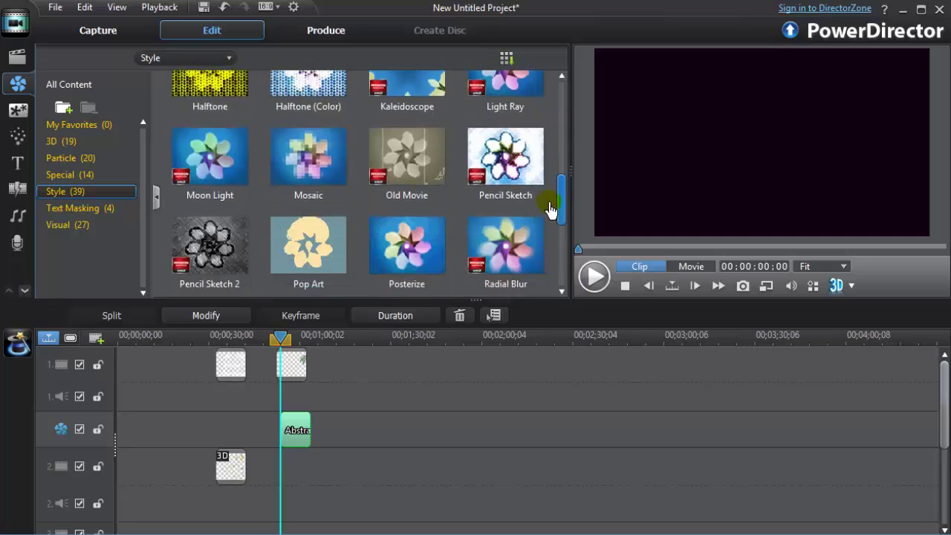
pyautogui.click(406, 163)
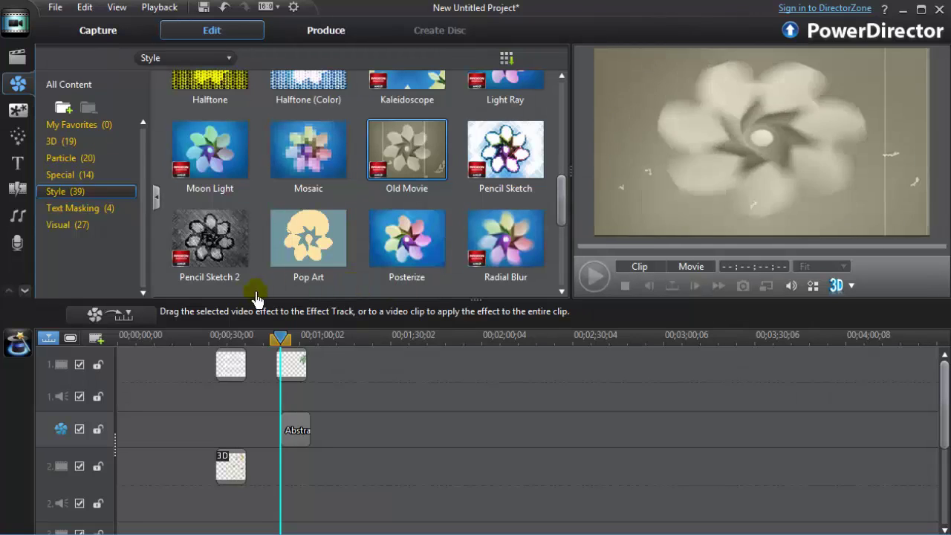
pyautogui.click(210, 252)
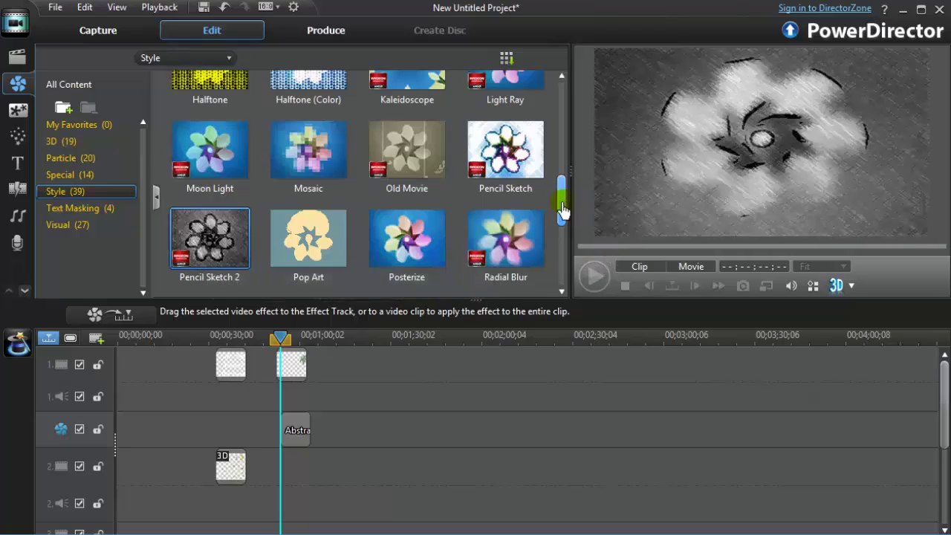
pyautogui.moveTo(562, 212)
pyautogui.mouseDown()
pyautogui.moveTo(562, 104)
pyautogui.moveTo(565, 149)
pyautogui.moveTo(562, 139)
pyautogui.mouseUp()
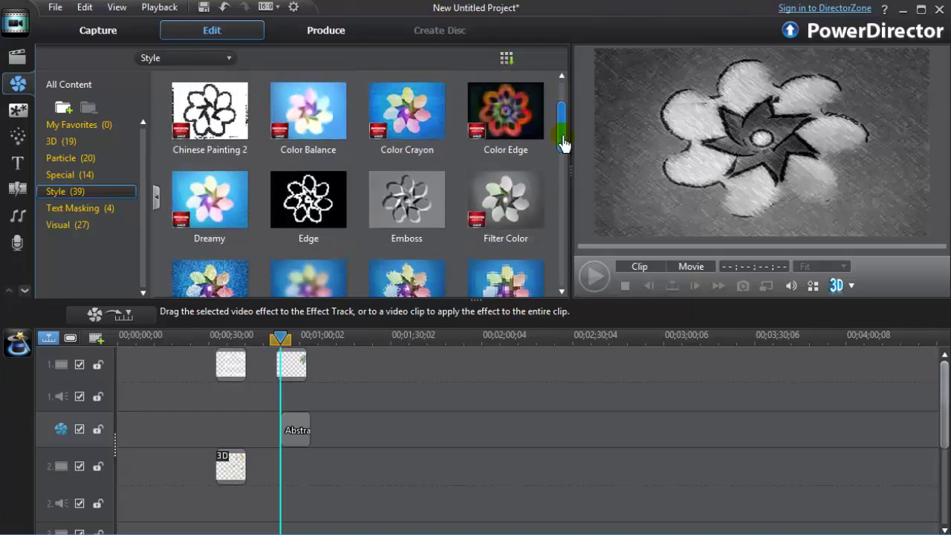
pyautogui.click(221, 126)
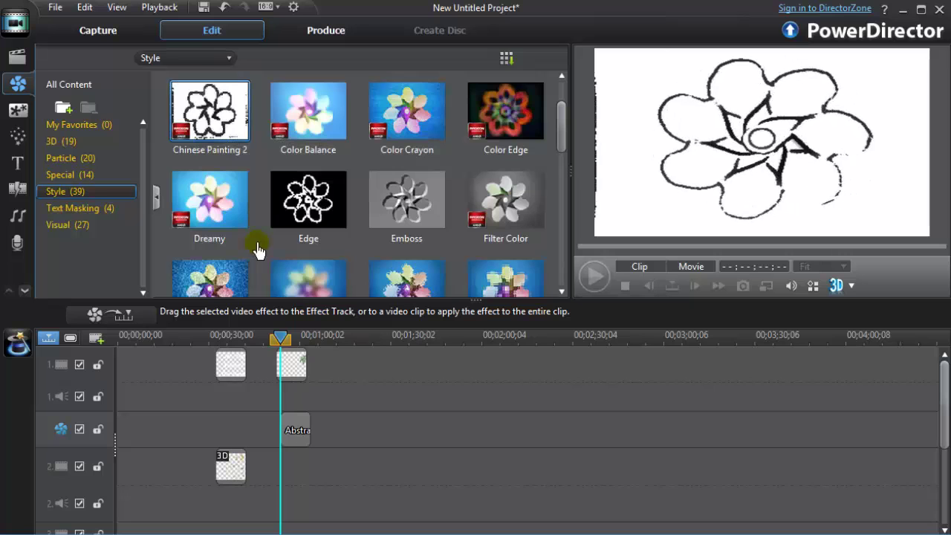
pyautogui.click(293, 223)
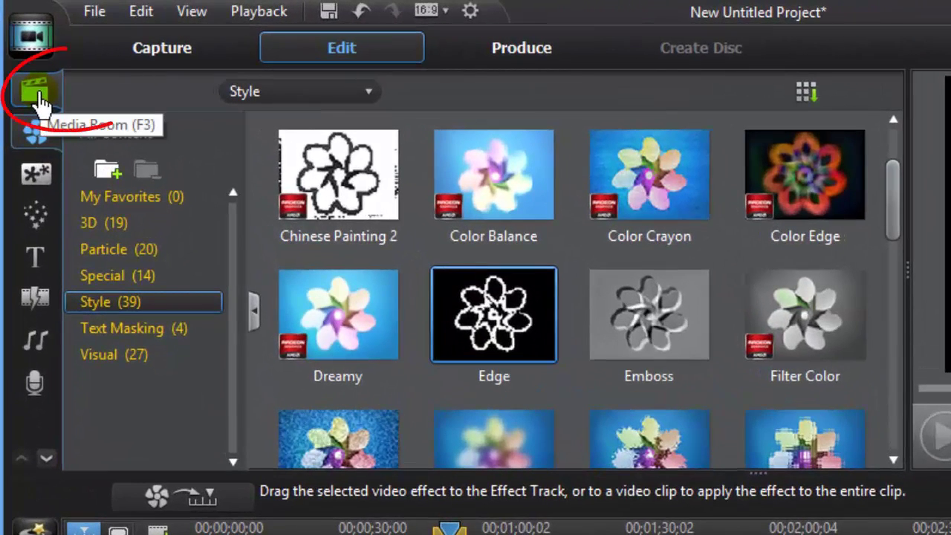
# Import the video cellphonejokeskimmel3min from the Videos Edited folder into the Media Room library
pyautogui.click(36, 98)
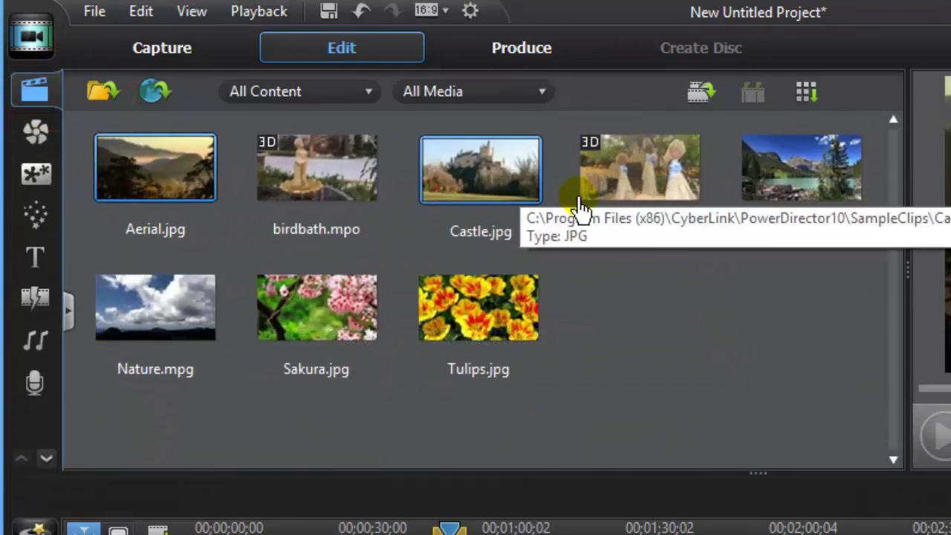
pyautogui.click(100, 107)
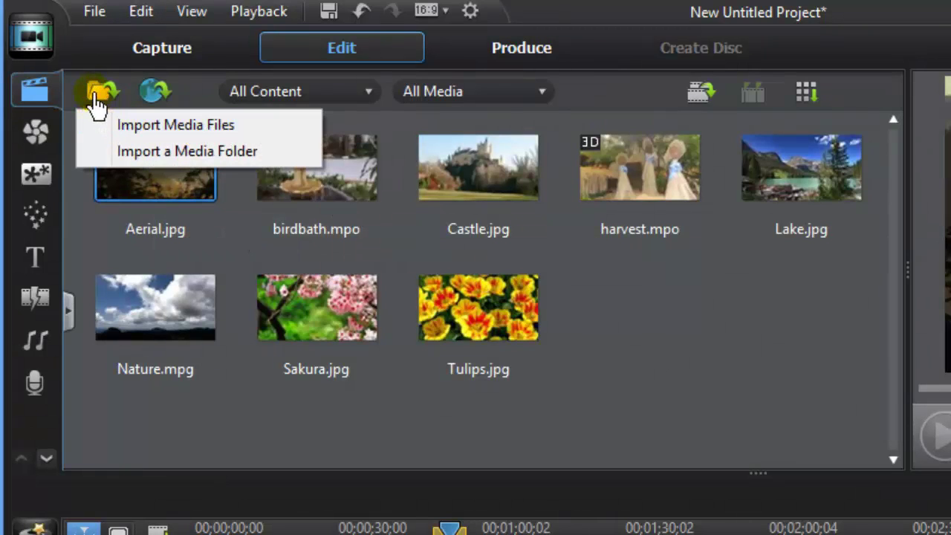
pyautogui.click(135, 125)
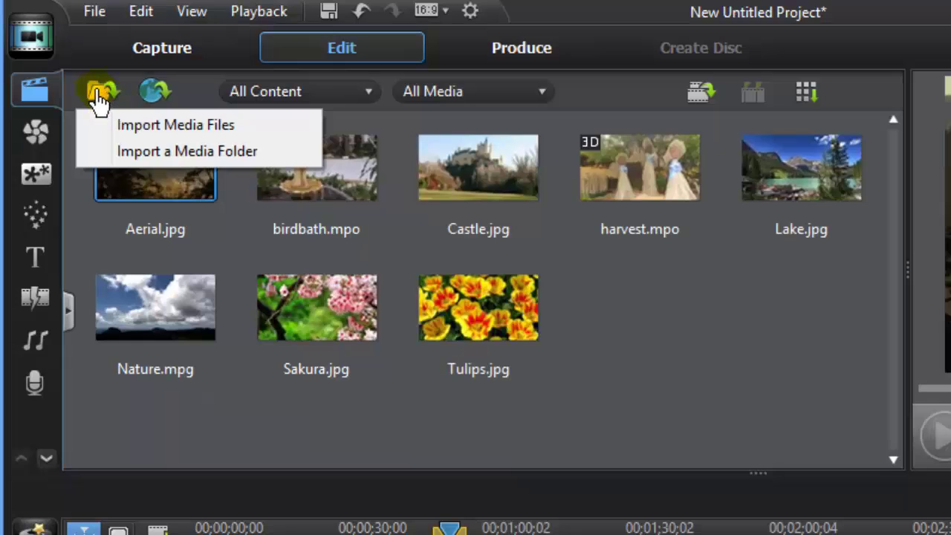
pyautogui.click(162, 134)
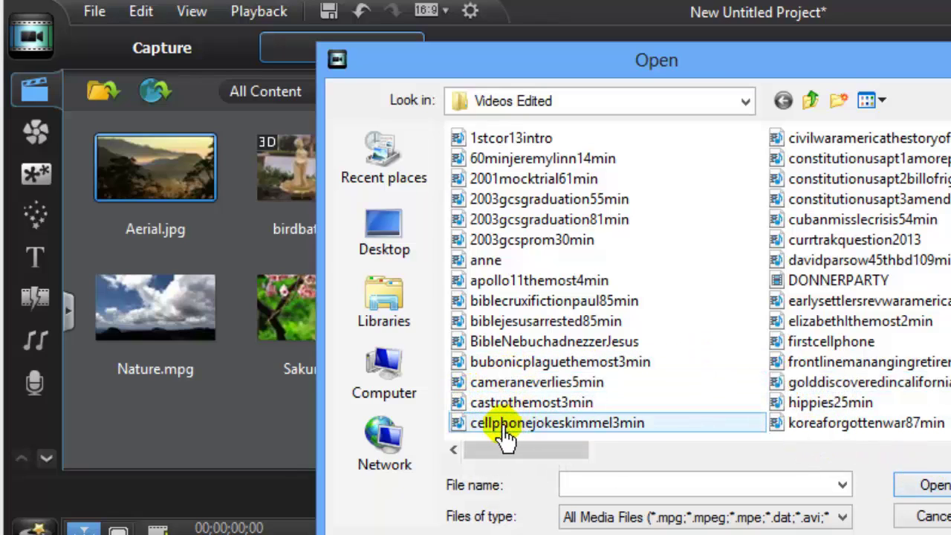
pyautogui.click(455, 425)
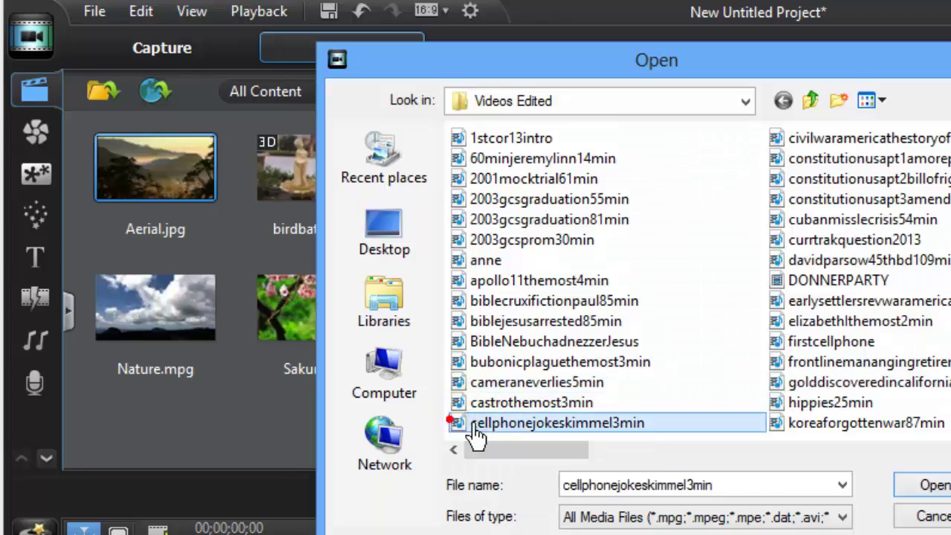
pyautogui.click(934, 488)
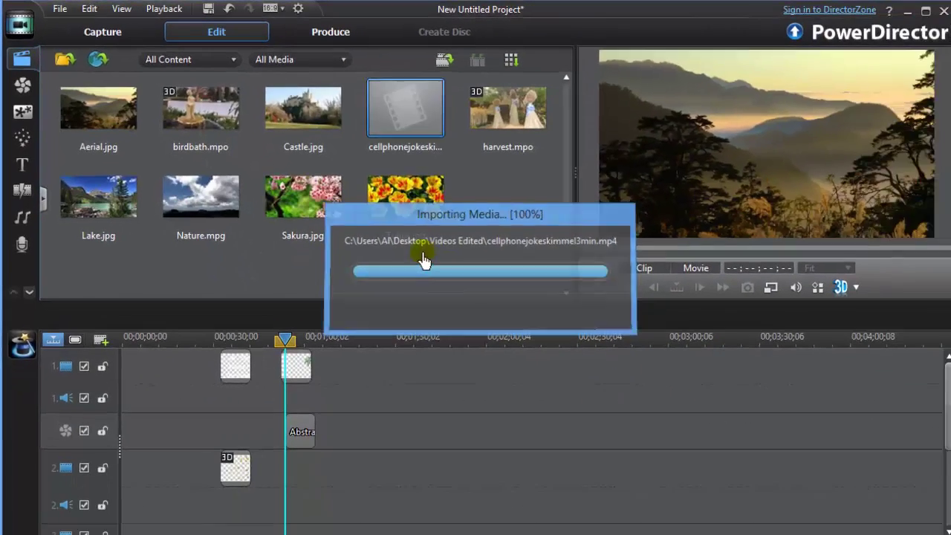
# Place cellphonejokeskimmel3min.mp4 on the first video track at about 00;01;06;25 and play the clip briefly
pyautogui.moveTo(403, 111); pyautogui.dragTo(326, 385)
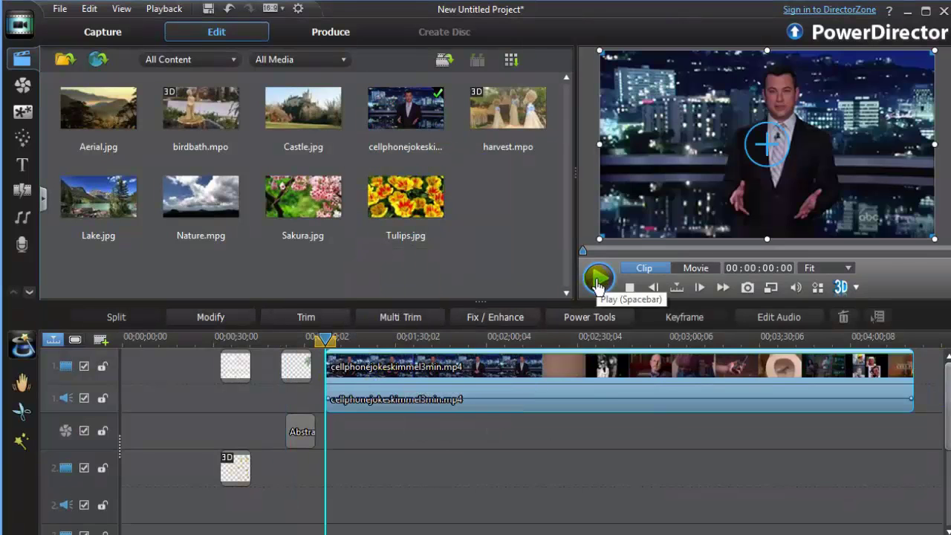
pyautogui.click(598, 279)
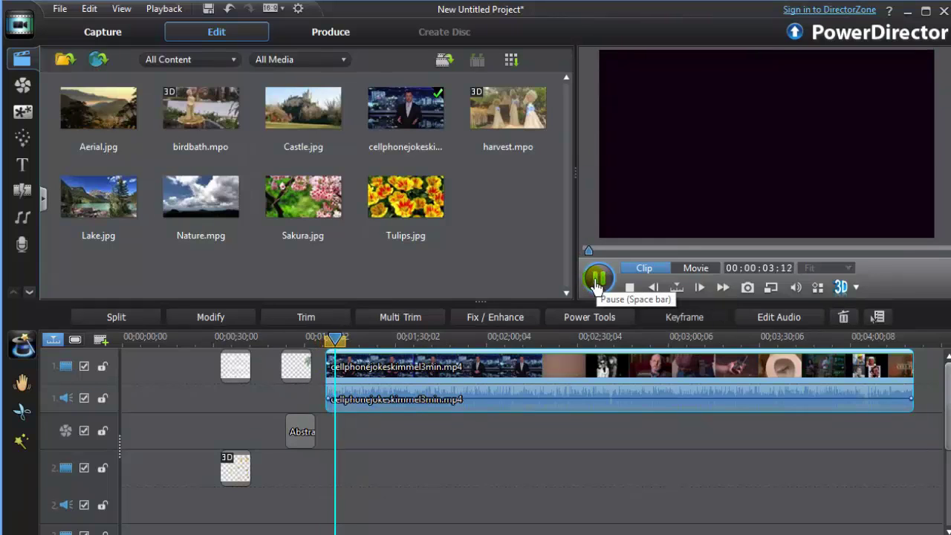
pyautogui.click(598, 281)
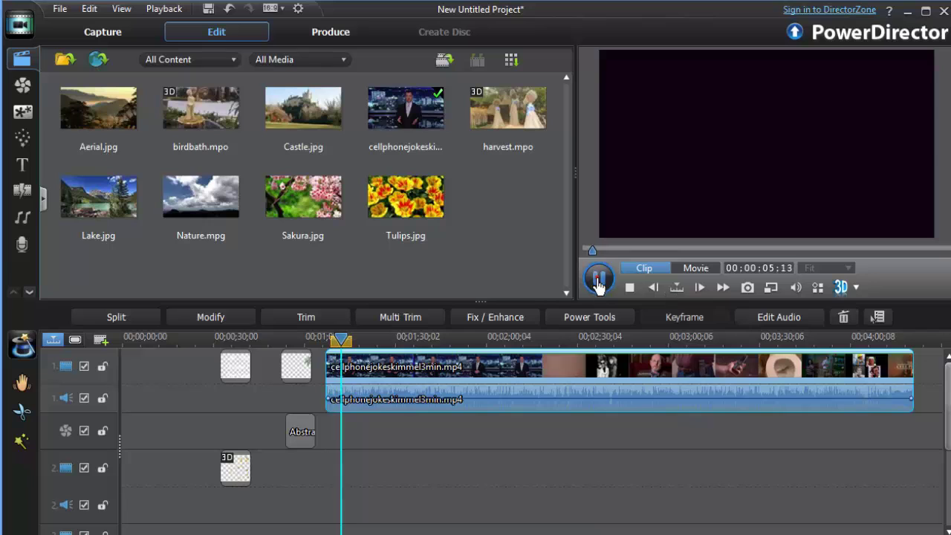
# Try to add a 3D-Like Digital Transition to the imported video, and insert the Beach object directly before that video at about 00;01;06;25
pyautogui.click(22, 190)
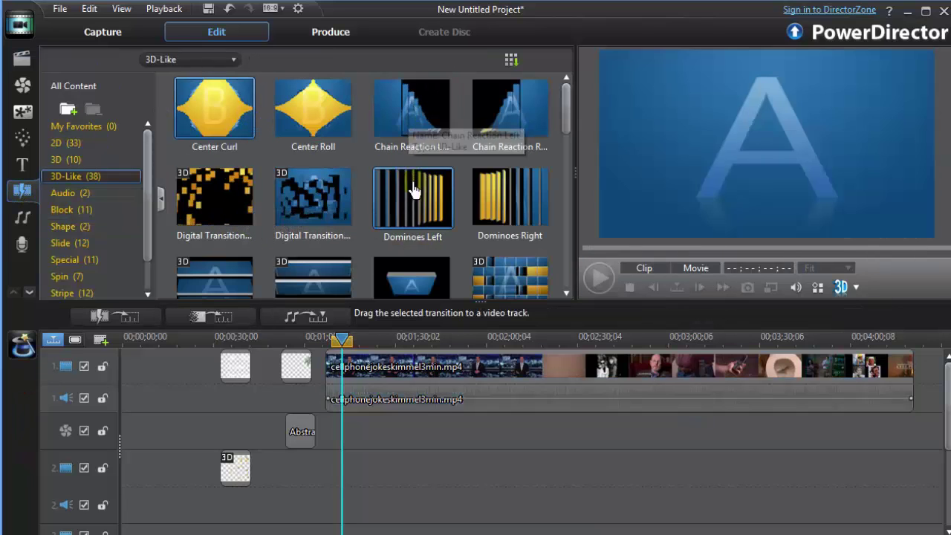
pyautogui.moveTo(217, 199); pyautogui.dragTo(365, 408)
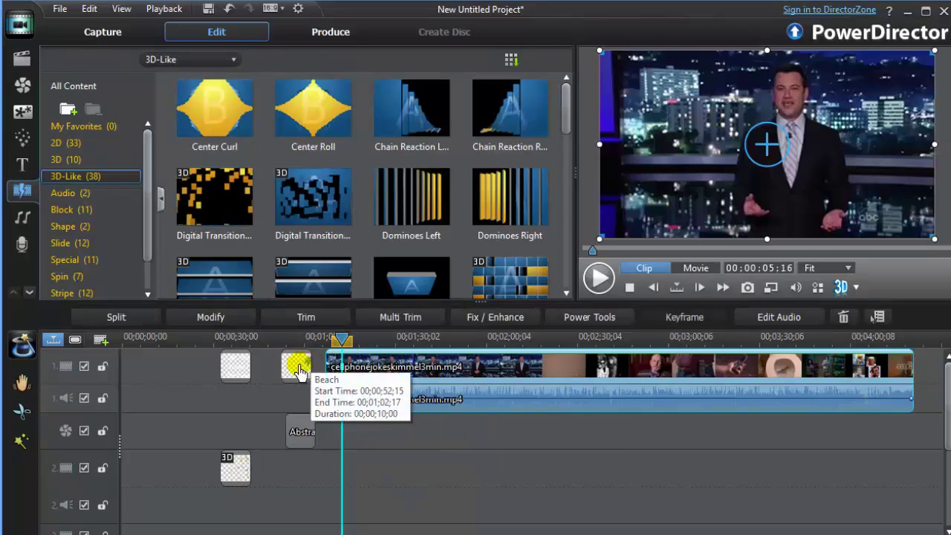
pyautogui.moveTo(296, 366); pyautogui.dragTo(314, 379)
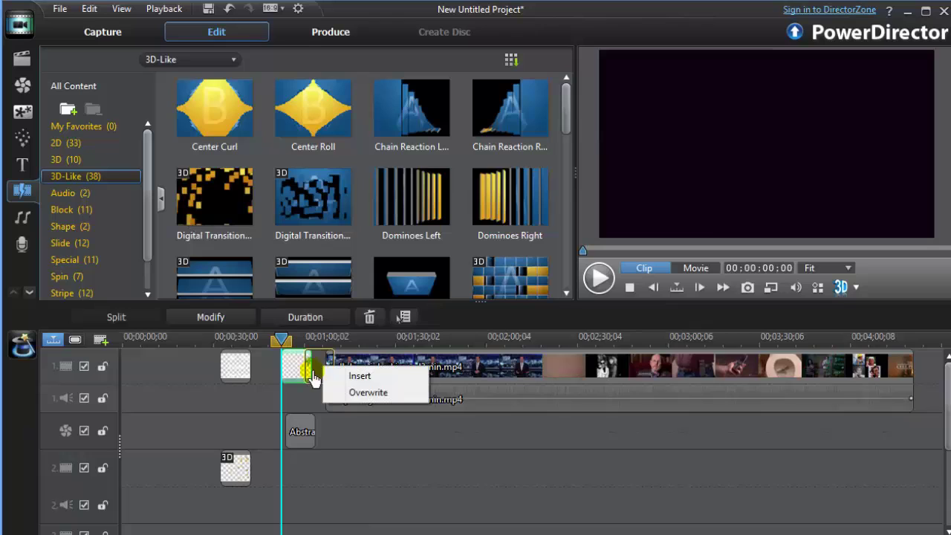
pyautogui.click(364, 392)
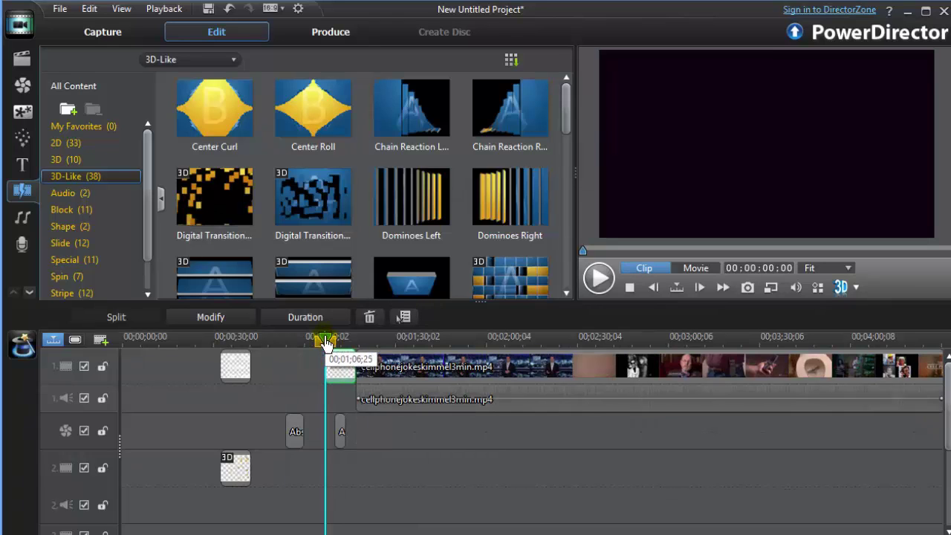
# Add the first 3D-Like Digital Transition between the Beach object and the cellphonejokeskimmel3min video, and play the movie from about 00;01;11;10
pyautogui.click(208, 197)
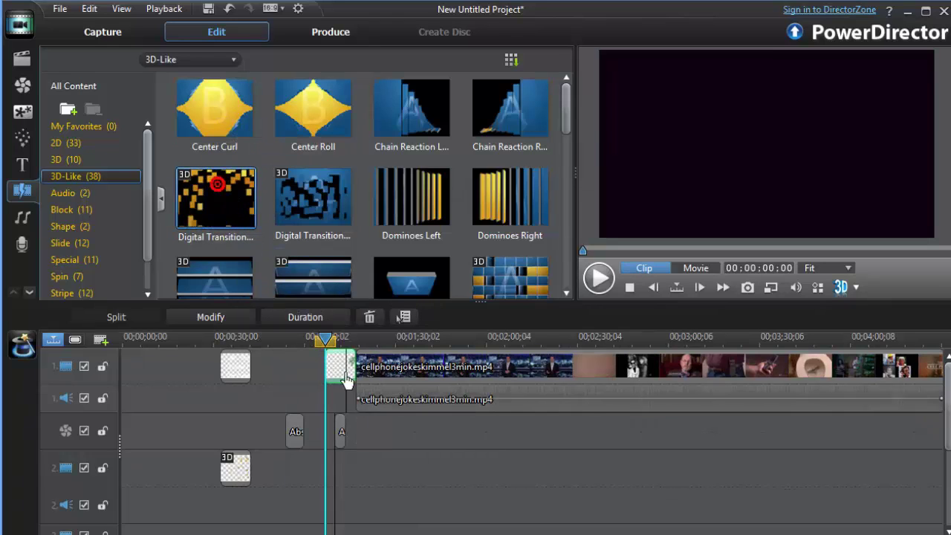
pyautogui.moveTo(358, 386); pyautogui.dragTo(365, 365)
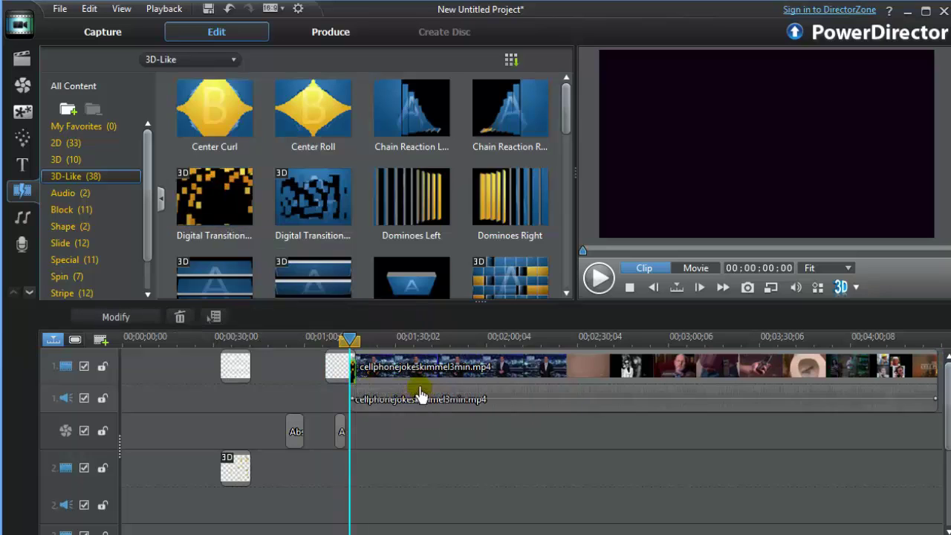
pyautogui.click(335, 340)
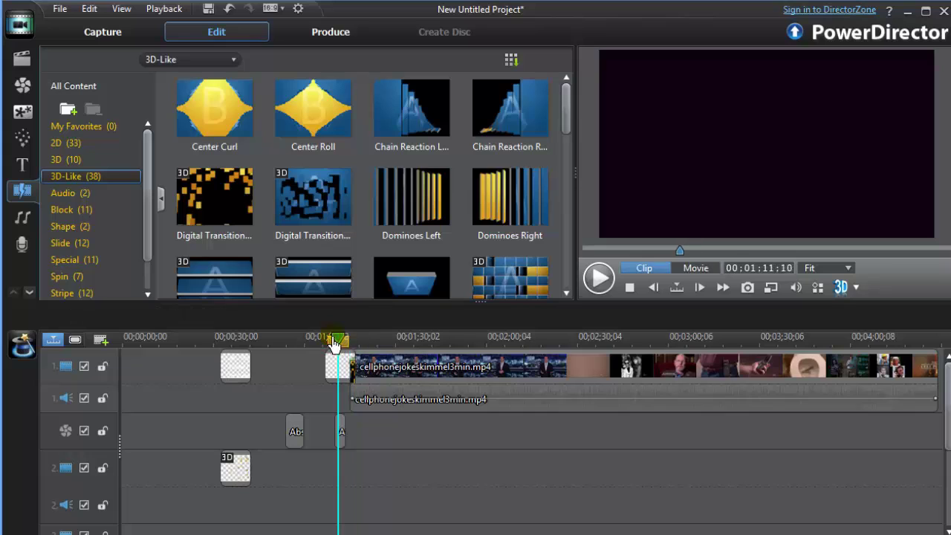
pyautogui.click(495, 474)
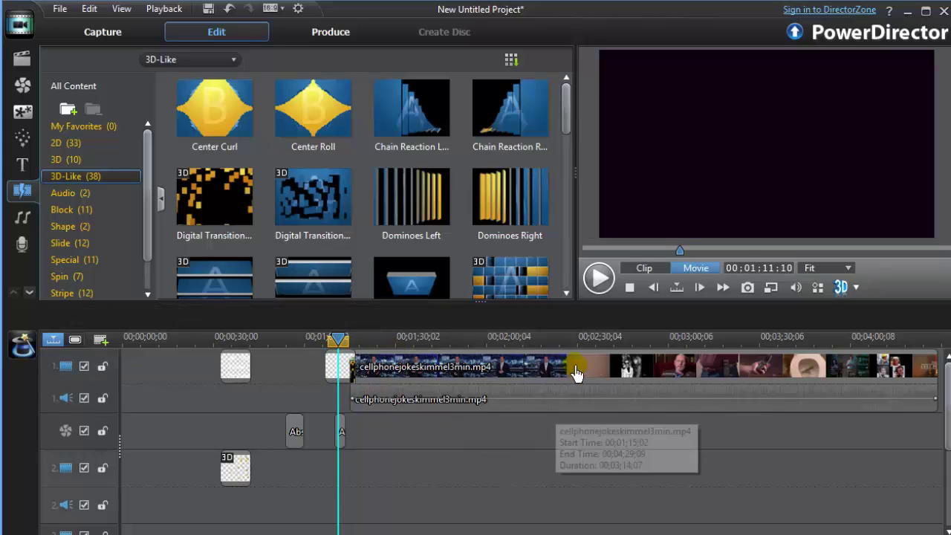
pyautogui.click(599, 283)
pyautogui.click(599, 279)
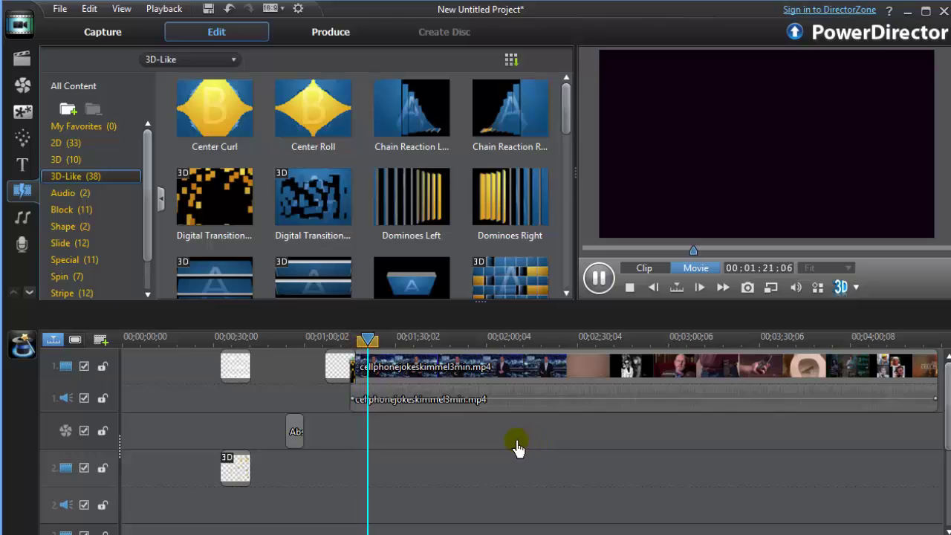
pyautogui.click(598, 279)
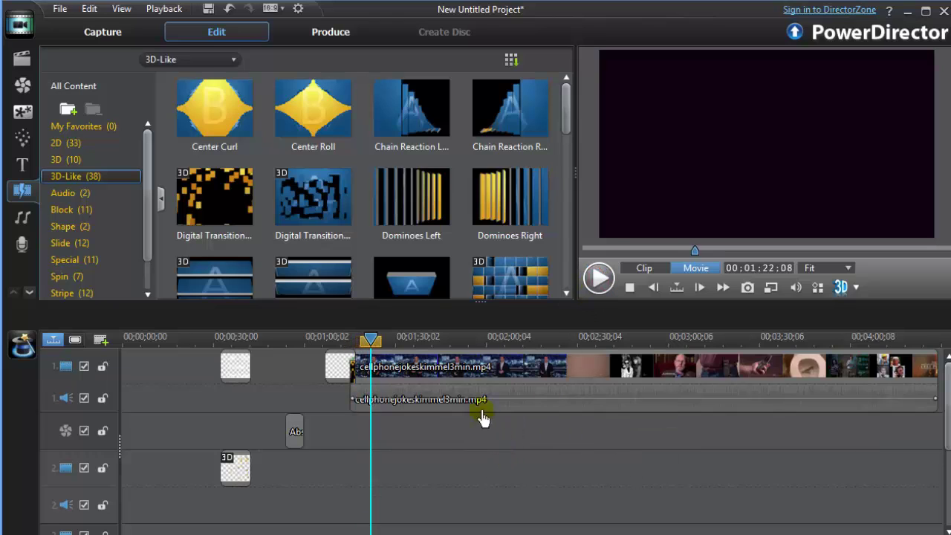
# Remove the cellphonejokeskimmel3min video from the first video track and the Abstractionism effect from the effect track
pyautogui.rightClick(472, 379)
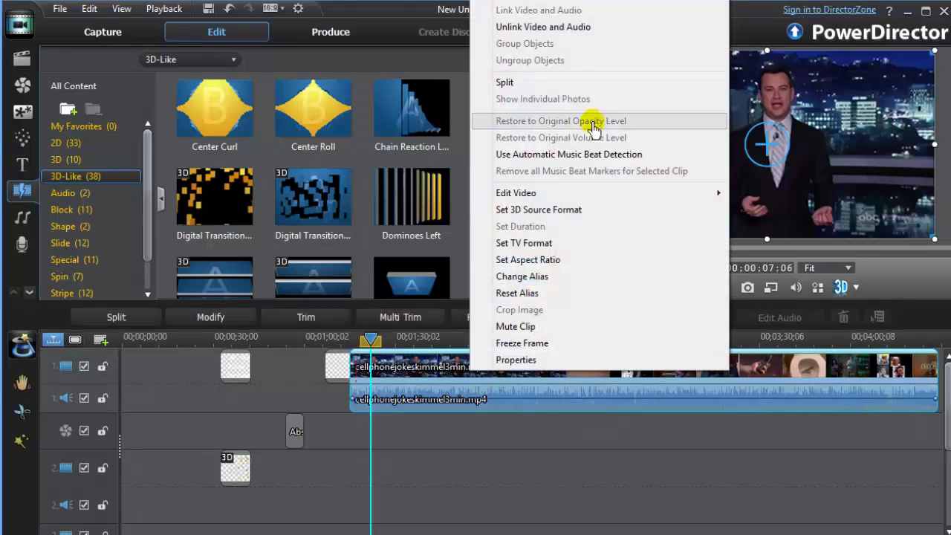
pyautogui.press('Delete')
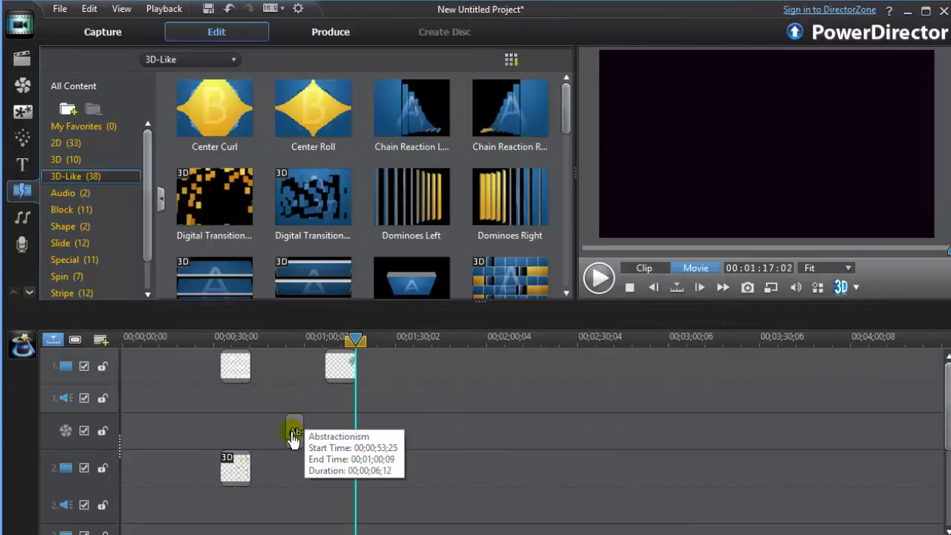
pyautogui.click(292, 431)
pyautogui.rightClick(293, 431)
pyautogui.click(333, 492)
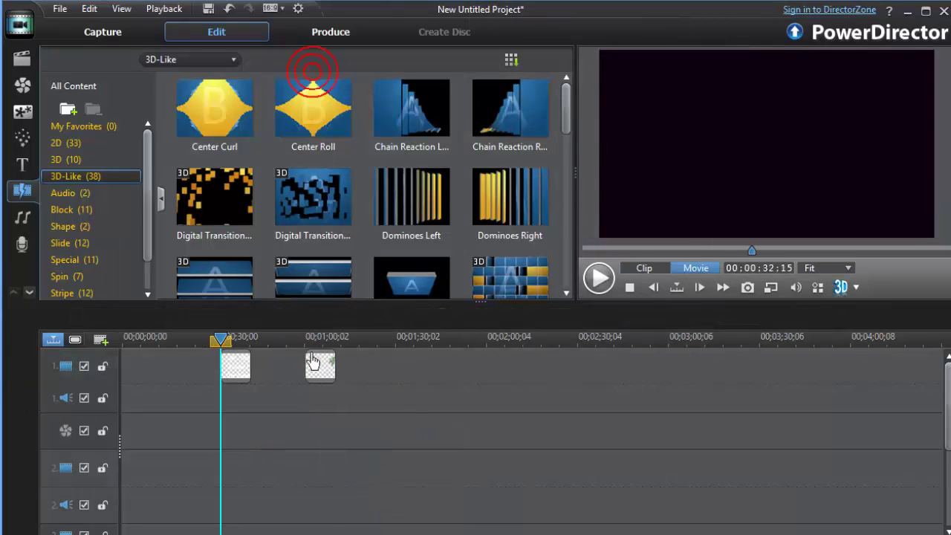
# Remove the title at about 00;00;32;15 and the remaining object from the first video track to empty the timeline
pyautogui.click(241, 372)
pyautogui.rightClick(242, 374)
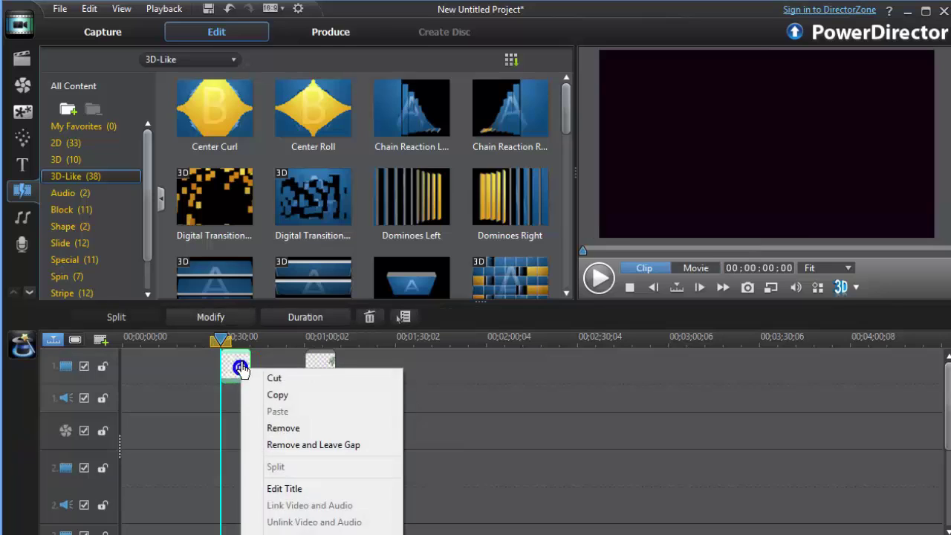
pyautogui.click(286, 427)
pyautogui.click(289, 372)
pyautogui.press('Delete')
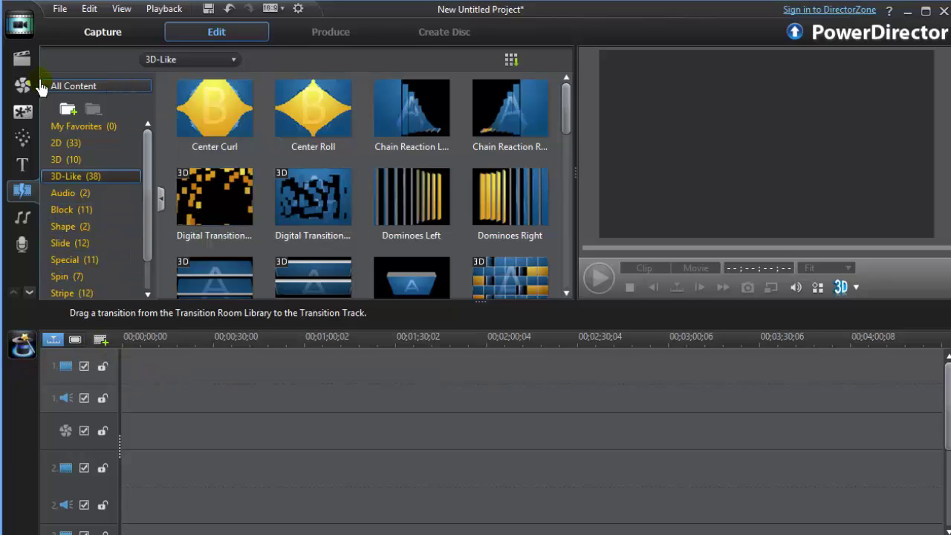
# Place Aerial.jpg from the Media Room near the start of the first video track, and remove it again
pyautogui.click(24, 63)
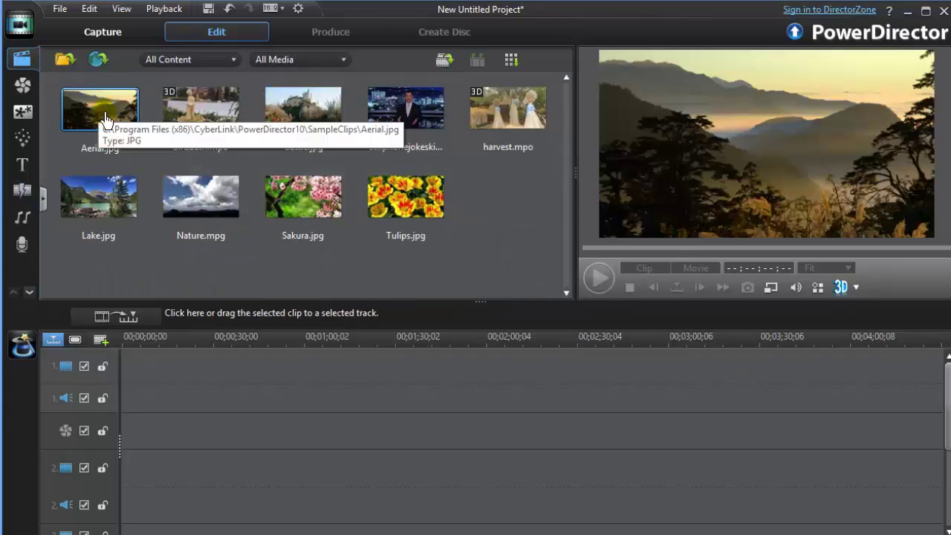
pyautogui.moveTo(96, 127); pyautogui.dragTo(147, 394)
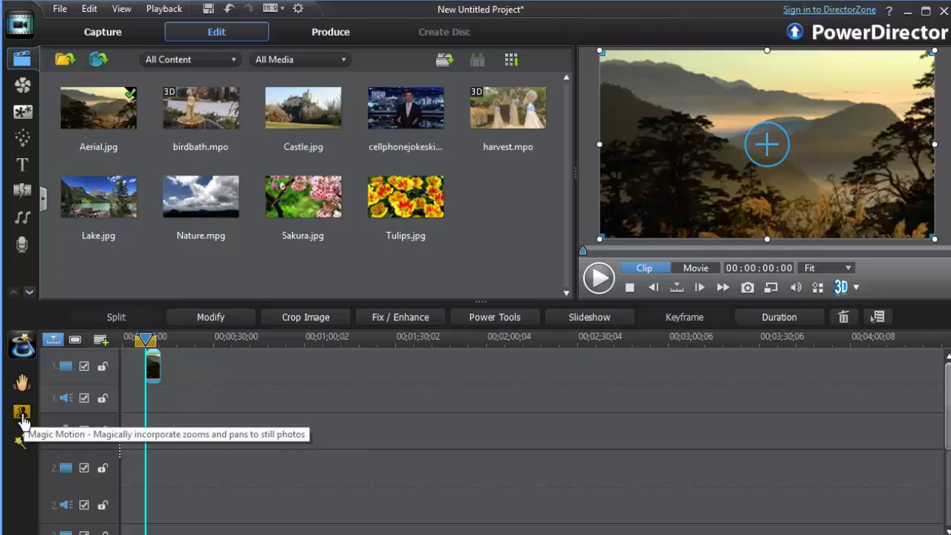
pyautogui.rightClick(152, 367)
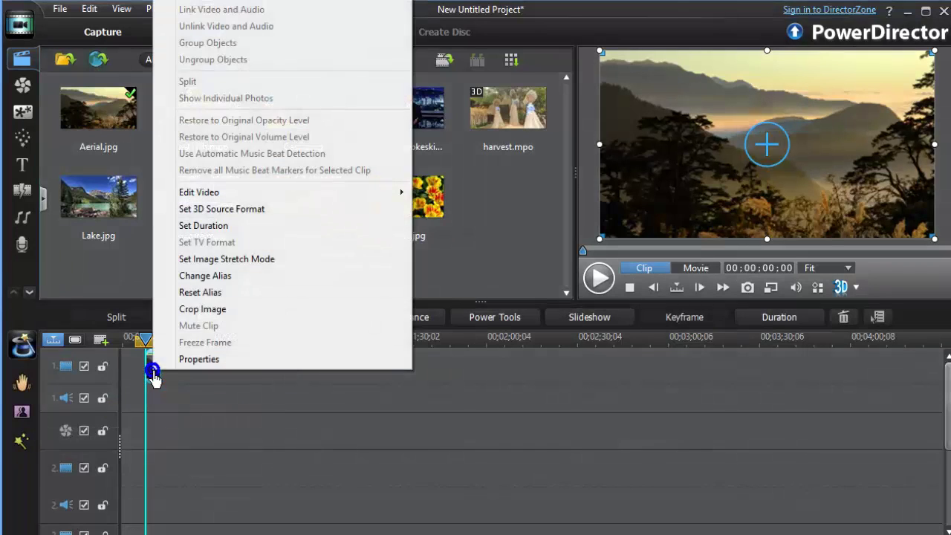
pyautogui.press('Delete')
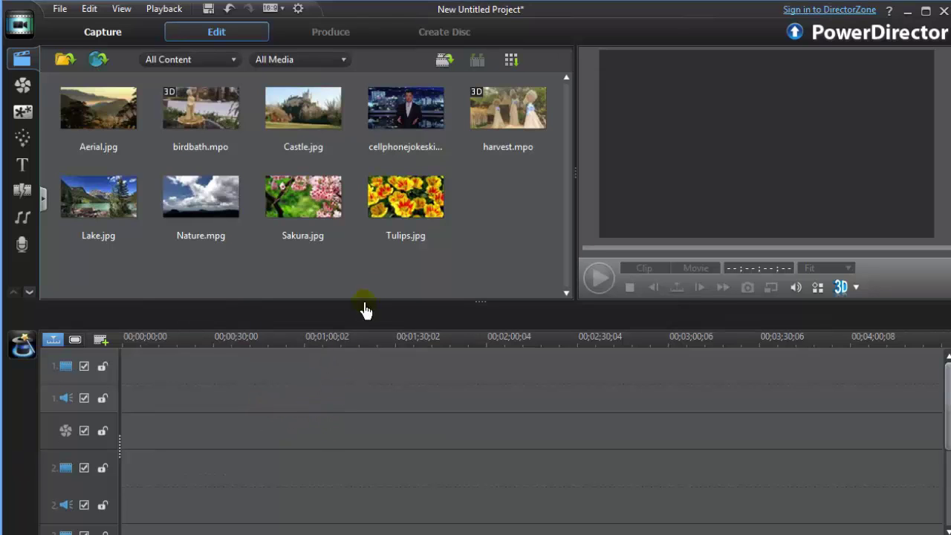
# Place Tulips.jpg, Sakura.jpg and Lake.jpg one after another near the start of the first video track
pyautogui.moveTo(406, 197); pyautogui.dragTo(146, 371)
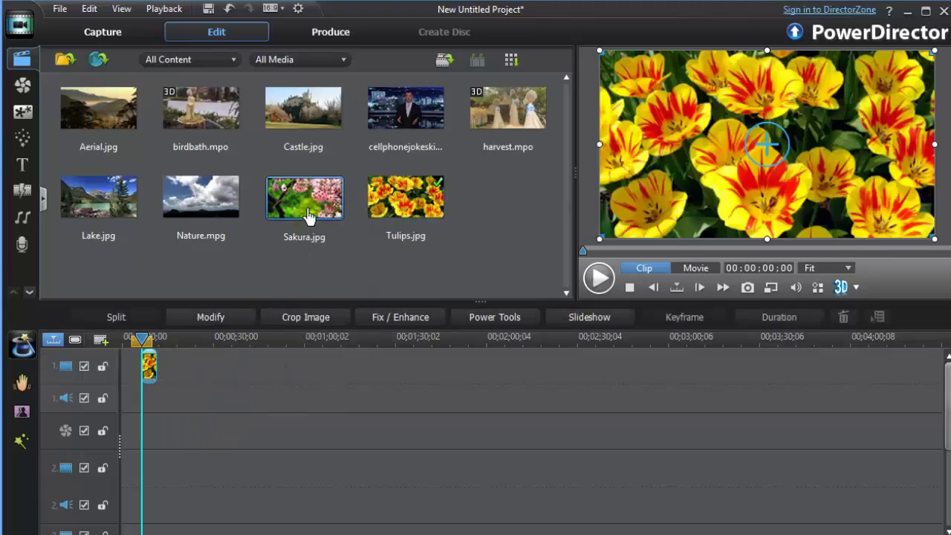
pyautogui.moveTo(309, 216); pyautogui.dragTo(159, 399)
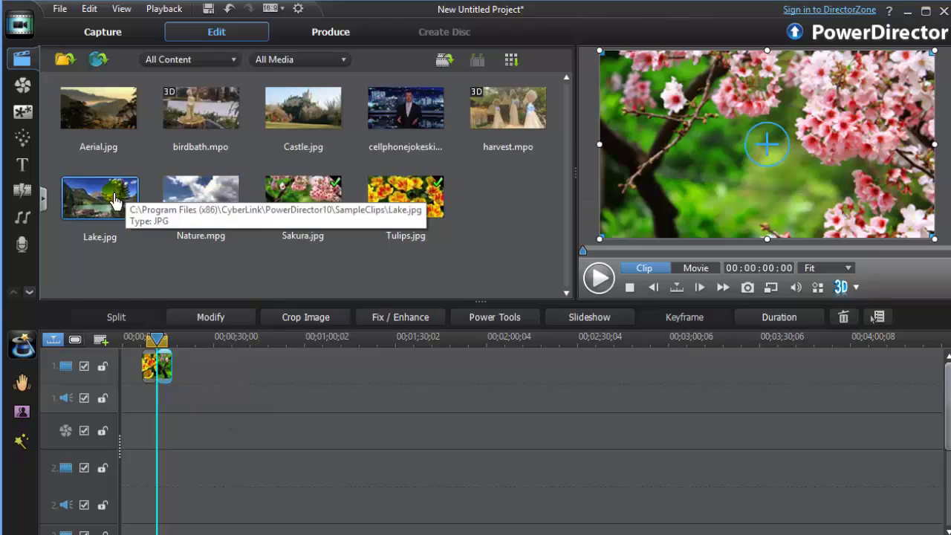
pyautogui.moveTo(114, 200); pyautogui.dragTo(177, 381)
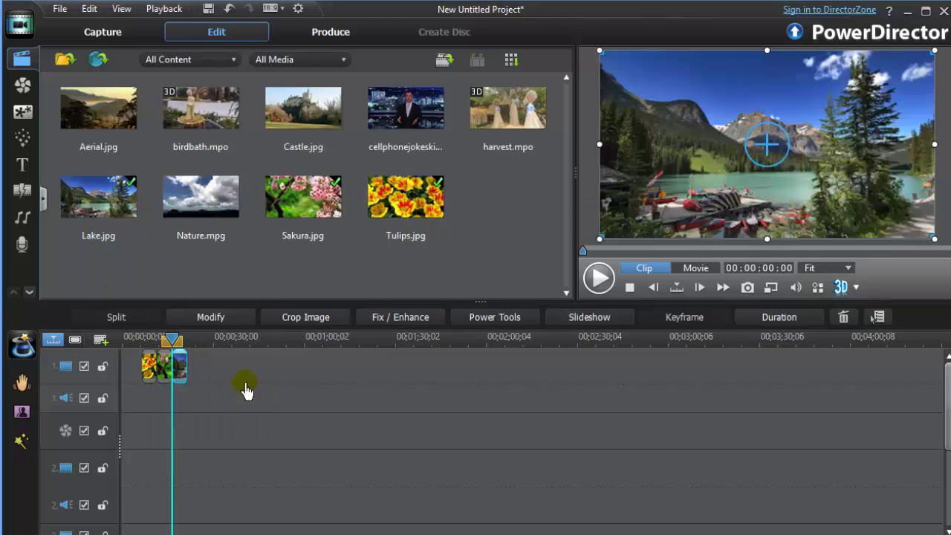
# Scrub the playhead back to the start of the timeline and play through the three photos, pausing at about 00;00;18;14
pyautogui.moveTo(169, 340); pyautogui.dragTo(123, 341)
pyautogui.click(152, 366)
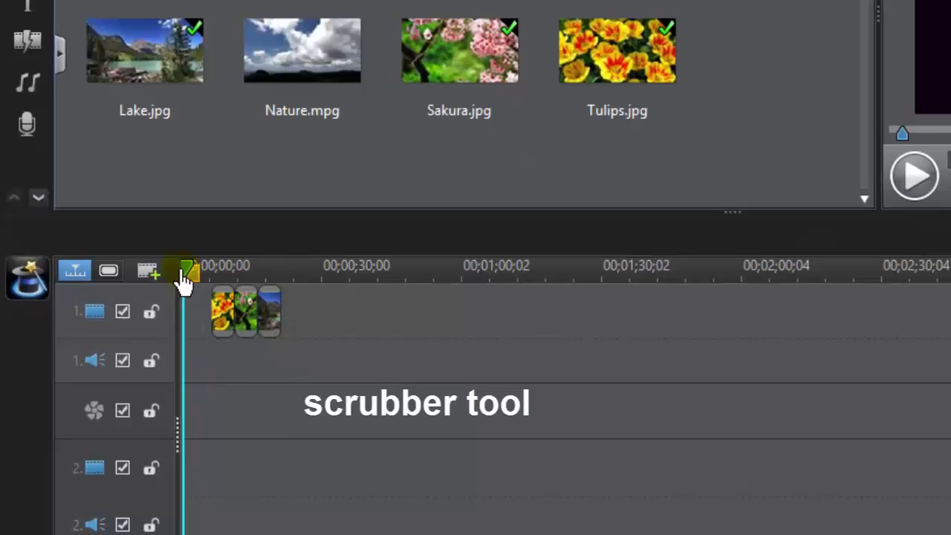
pyautogui.moveTo(184, 279); pyautogui.dragTo(207, 290)
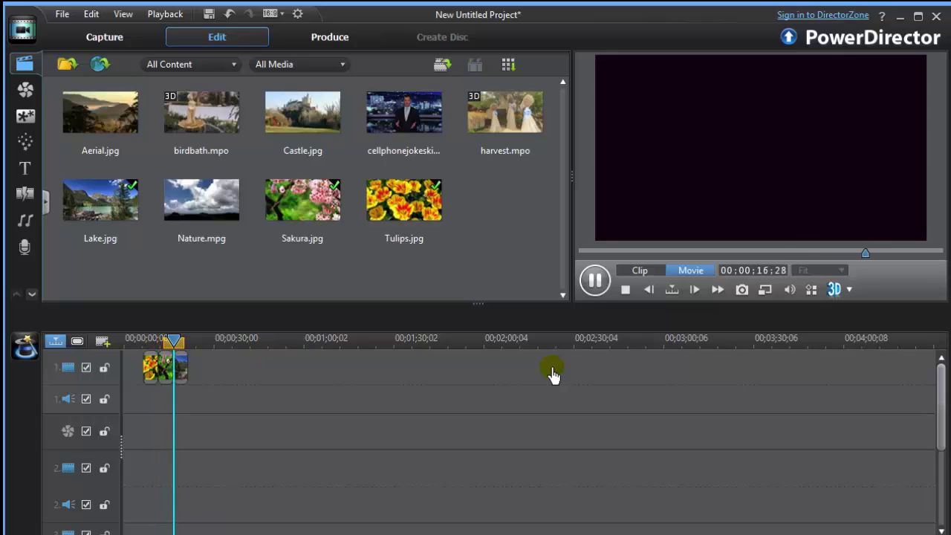
pyautogui.click(594, 279)
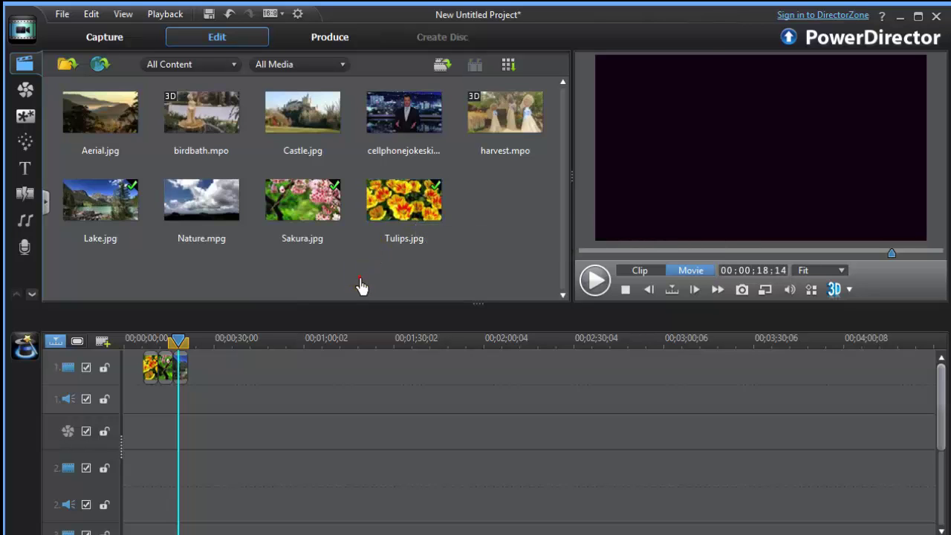
# Select all the media clips in the Media Room and remove them from the library
pyautogui.click(401, 216)
pyautogui.click(315, 209)
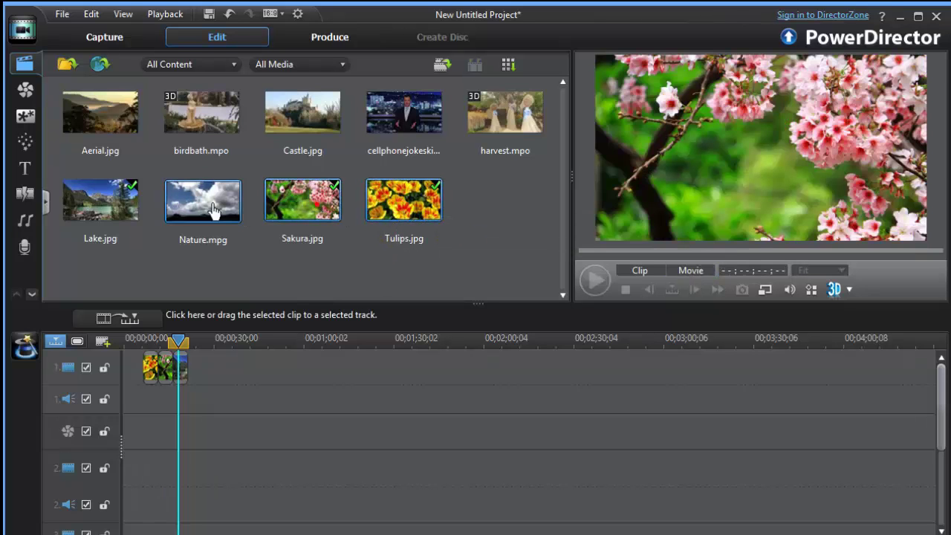
pyautogui.click(128, 211)
pyautogui.click(123, 126)
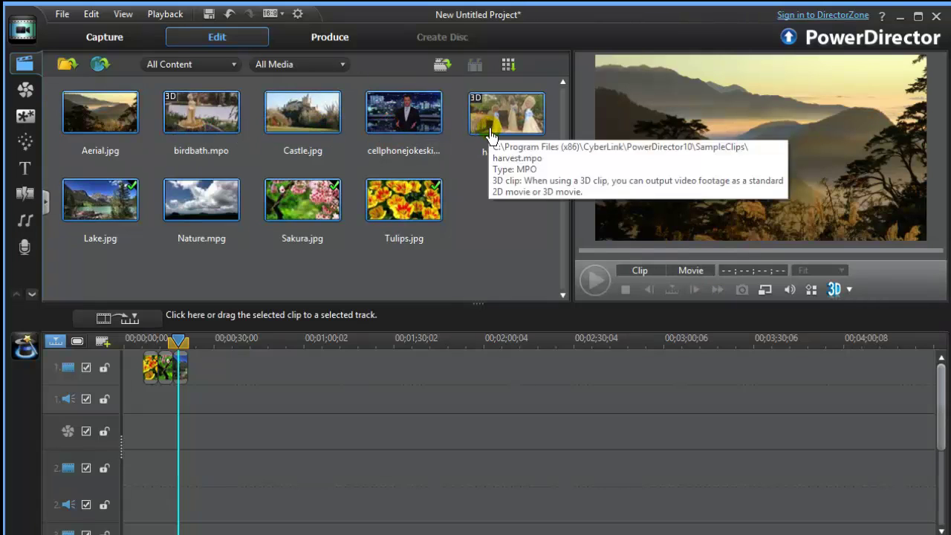
pyautogui.rightClick(301, 214)
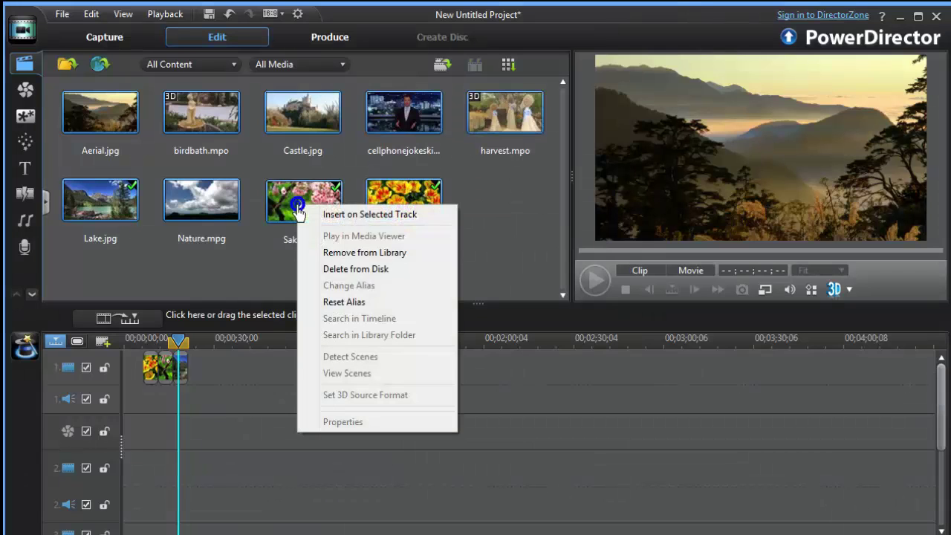
pyautogui.click(336, 253)
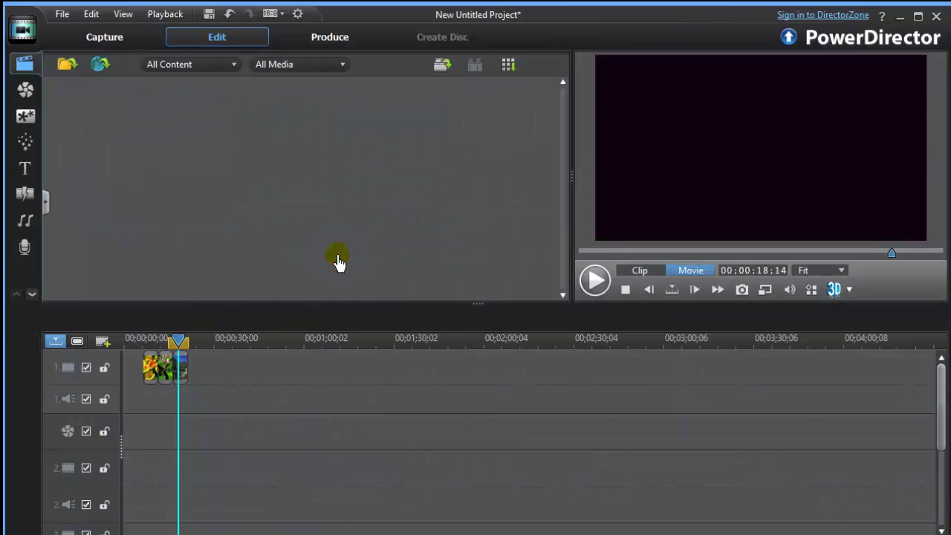
# Select the Tulips, Sakura and Lake photos on the first video track and remove them together
pyautogui.click(181, 372)
pyautogui.keyDown('shift'); pyautogui.click(149, 364); pyautogui.keyUp('shift')
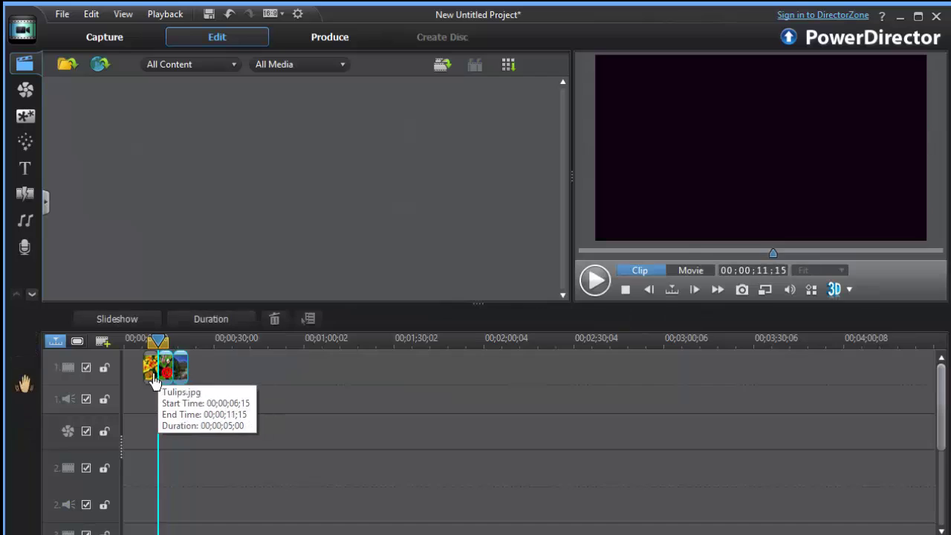
pyautogui.rightClick(153, 375)
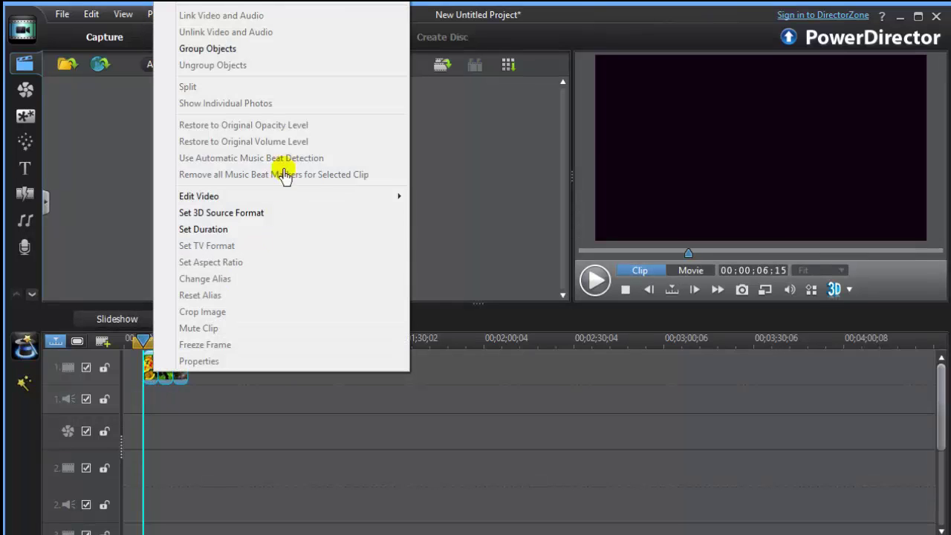
pyautogui.click(242, 8)
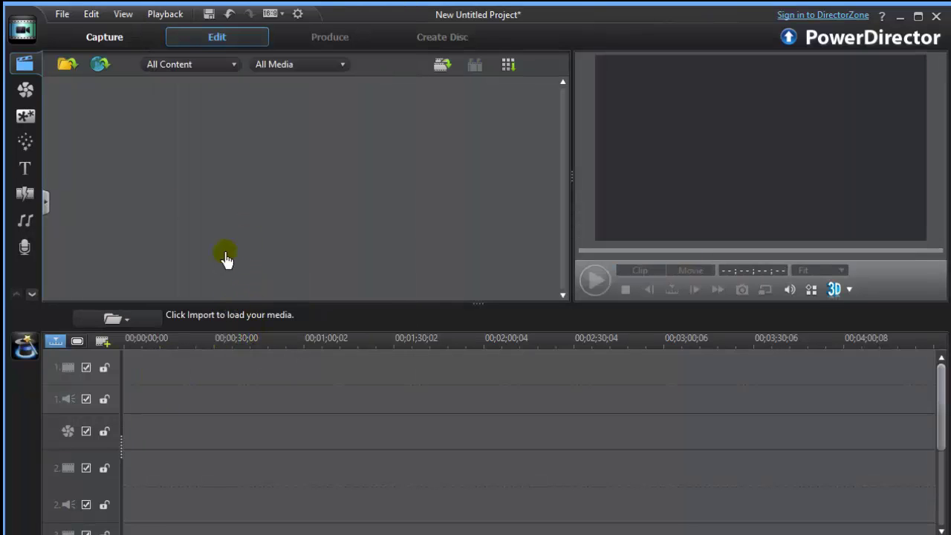
# Import 1stcor13intro, cameraneverlies5min and castrothemost3min from the Videos Edited folder into the library, and play castrothemost3min
pyautogui.click(67, 66)
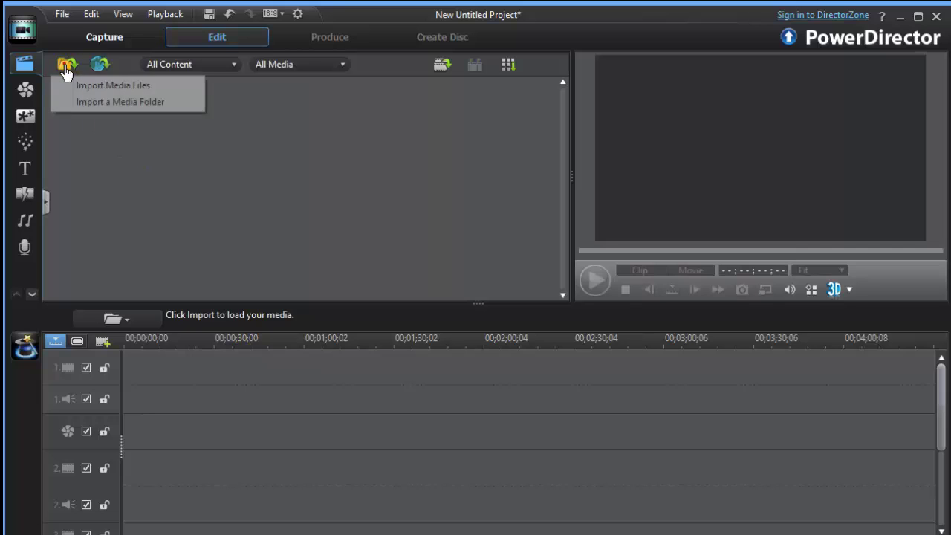
pyautogui.click(99, 89)
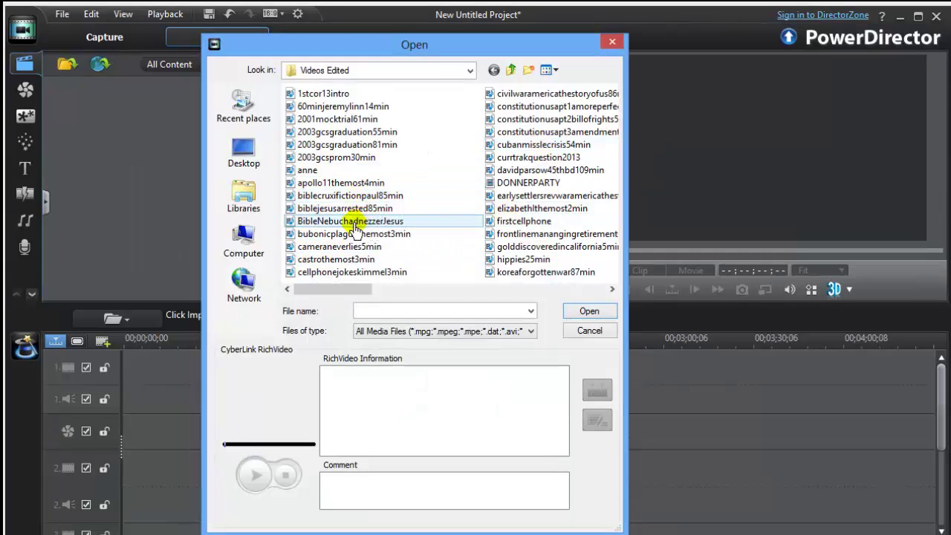
pyautogui.click(289, 97)
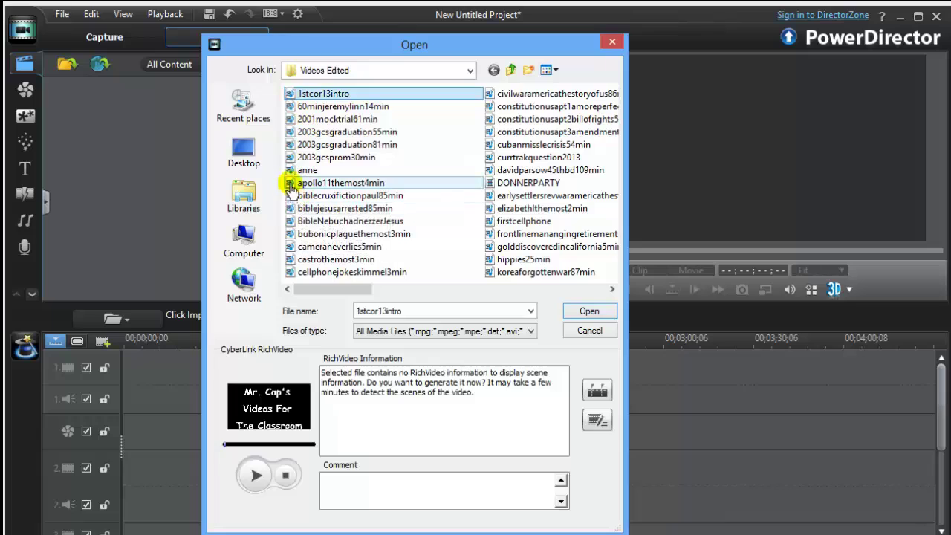
pyautogui.keyDown('ctrl'); pyautogui.click(290, 262); pyautogui.keyUp('ctrl')
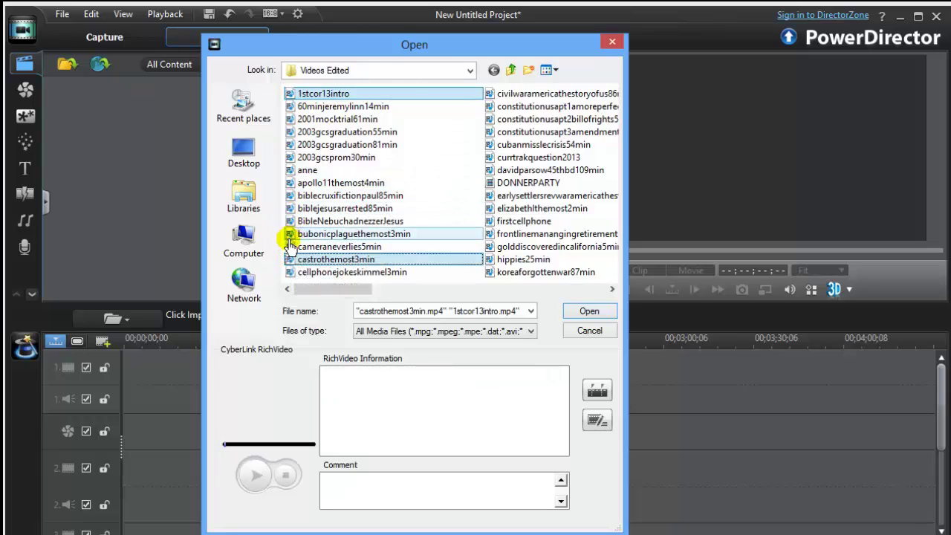
pyautogui.keyDown('ctrl'); pyautogui.click(289, 247); pyautogui.keyUp('ctrl')
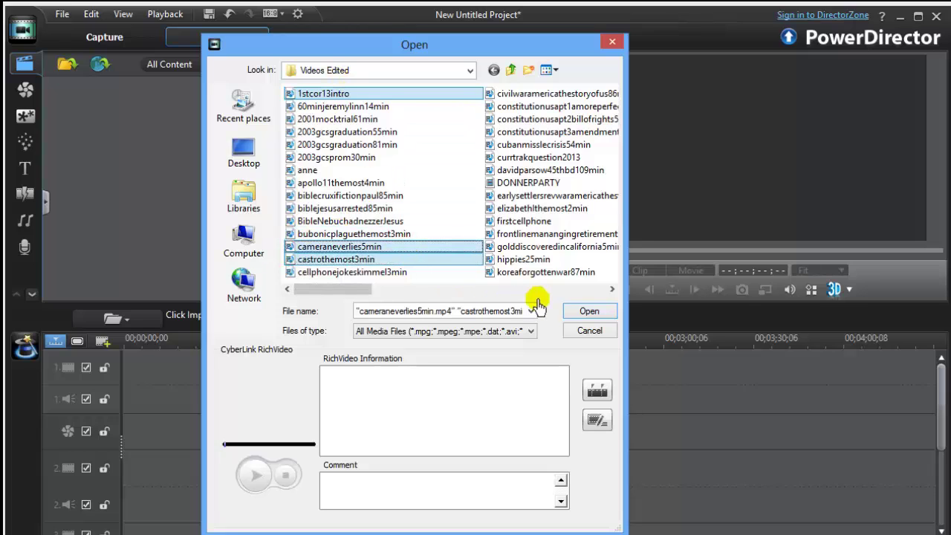
pyautogui.click(589, 312)
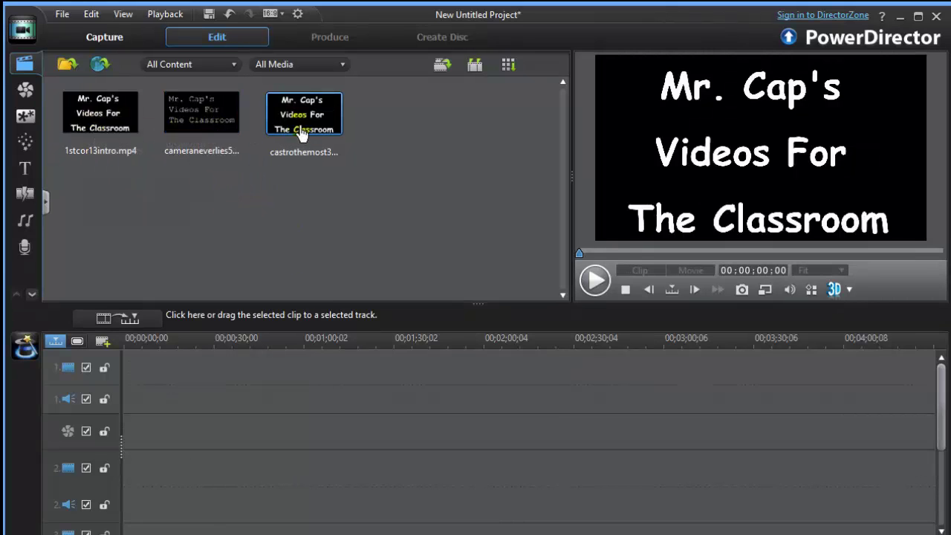
pyautogui.click(292, 226)
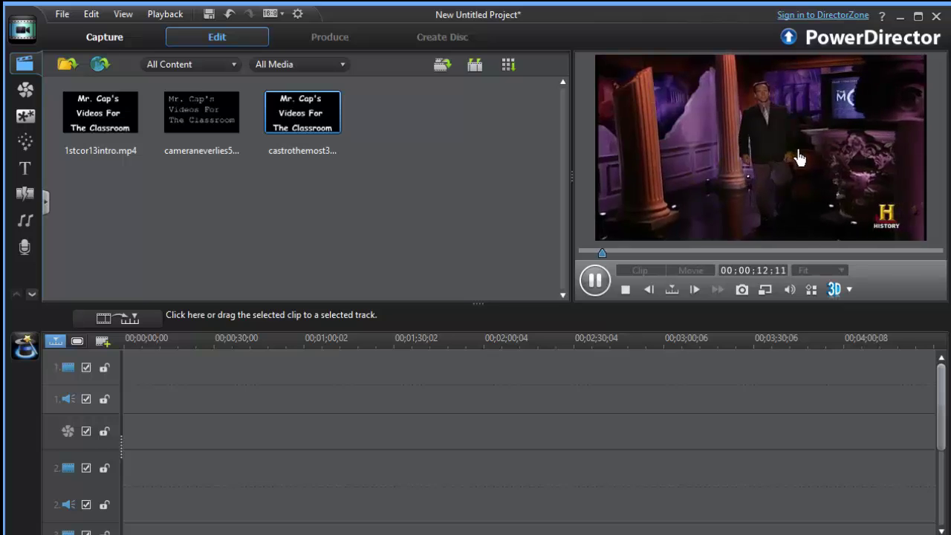
# Pause the castrothemost3min preview and place the clip at the start of the first video track
pyautogui.click(595, 286)
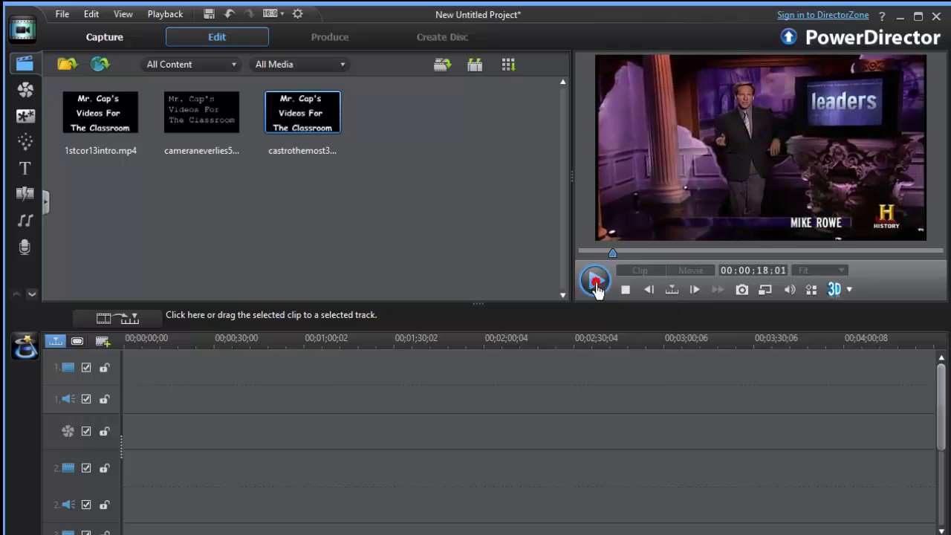
pyautogui.moveTo(308, 121); pyautogui.dragTo(122, 381)
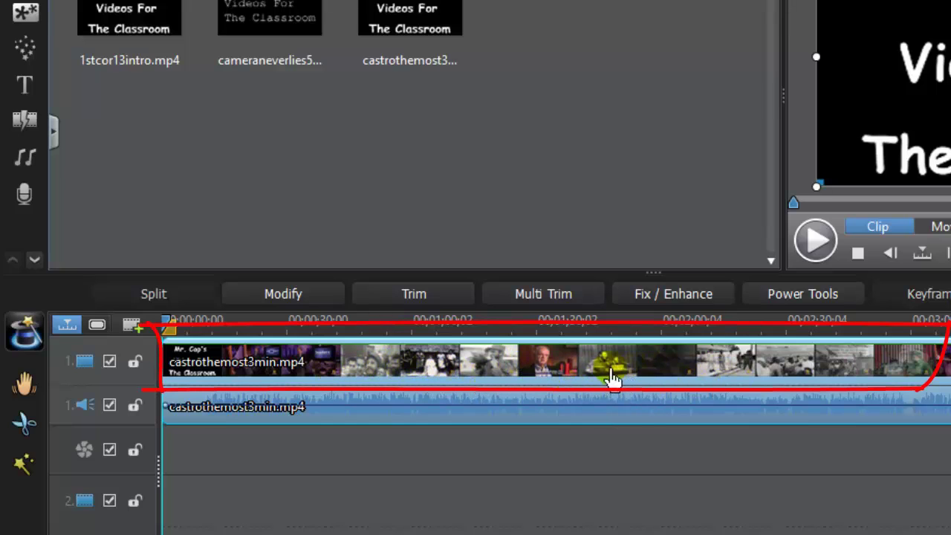
# Jump the playhead to several points along castrothemost3min, finishing at 00;00;24;00, and select the clip on the timeline
pyautogui.click(367, 325)
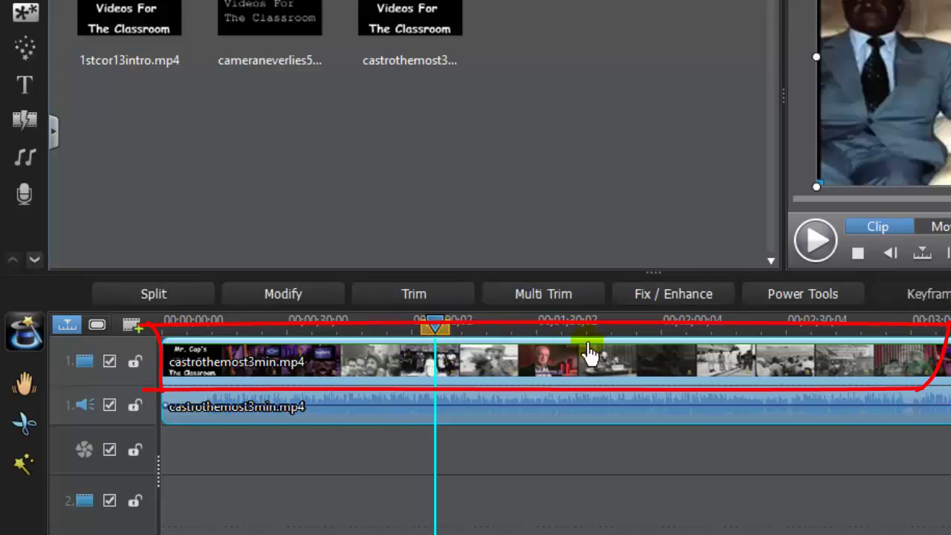
pyautogui.click(608, 335)
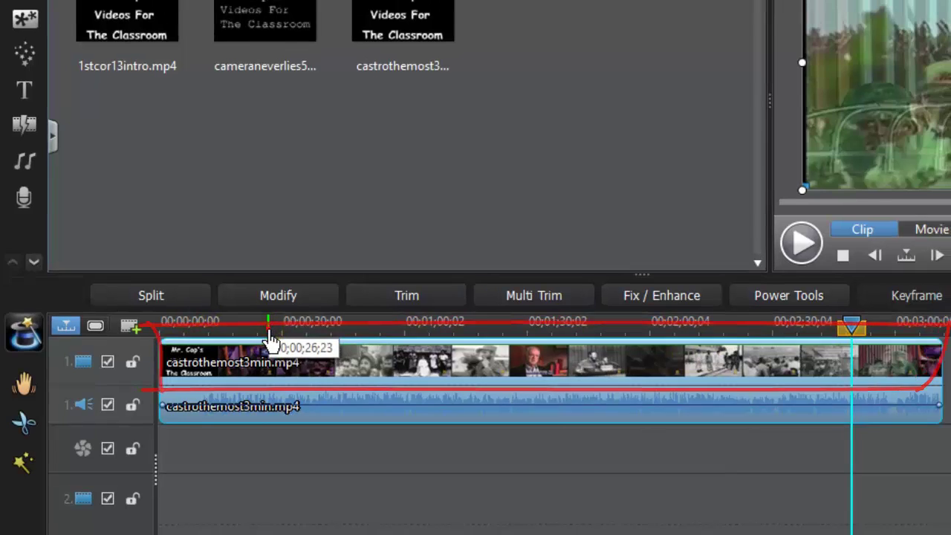
pyautogui.click(280, 351)
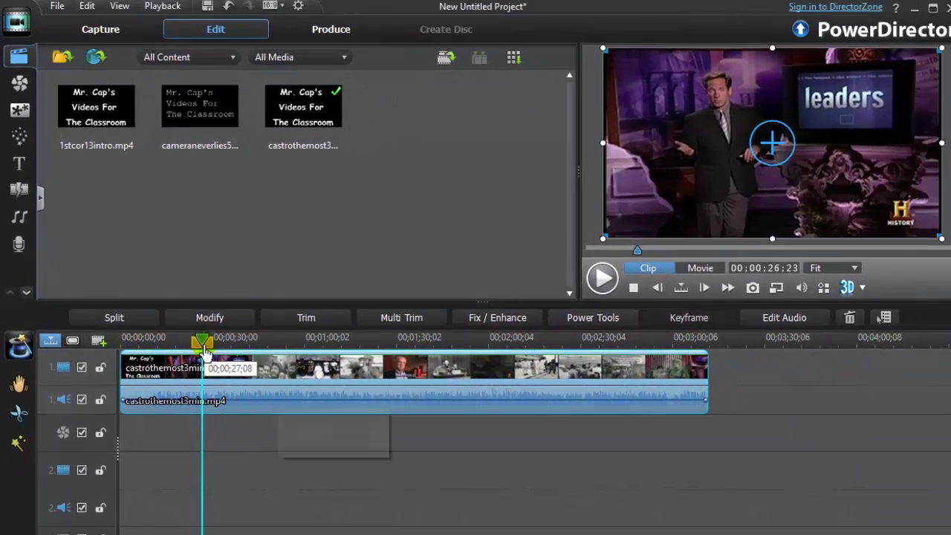
pyautogui.moveTo(203, 347); pyautogui.dragTo(195, 348)
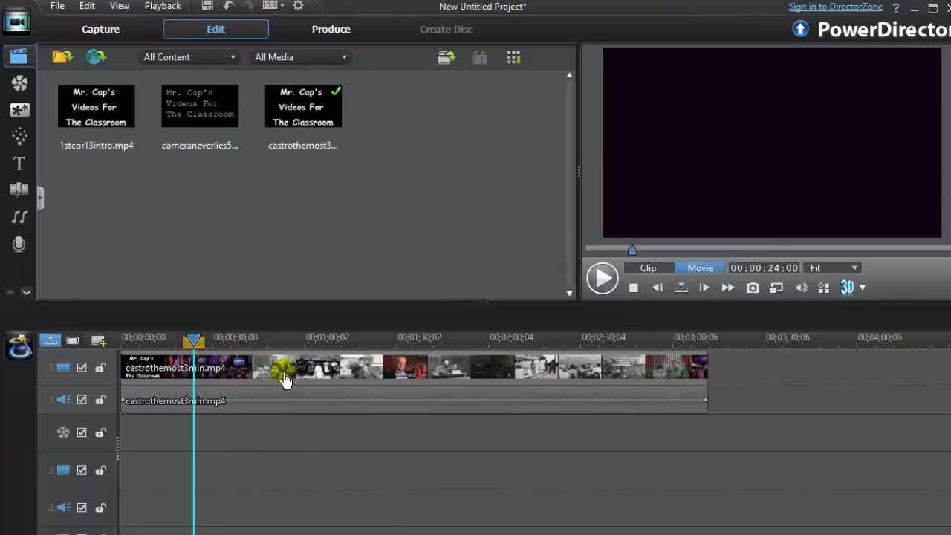
pyautogui.click(312, 383)
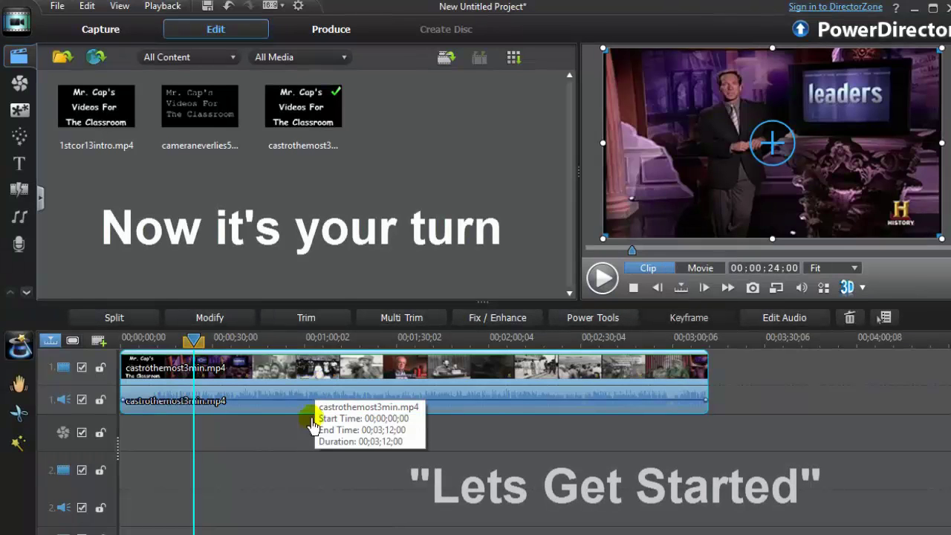